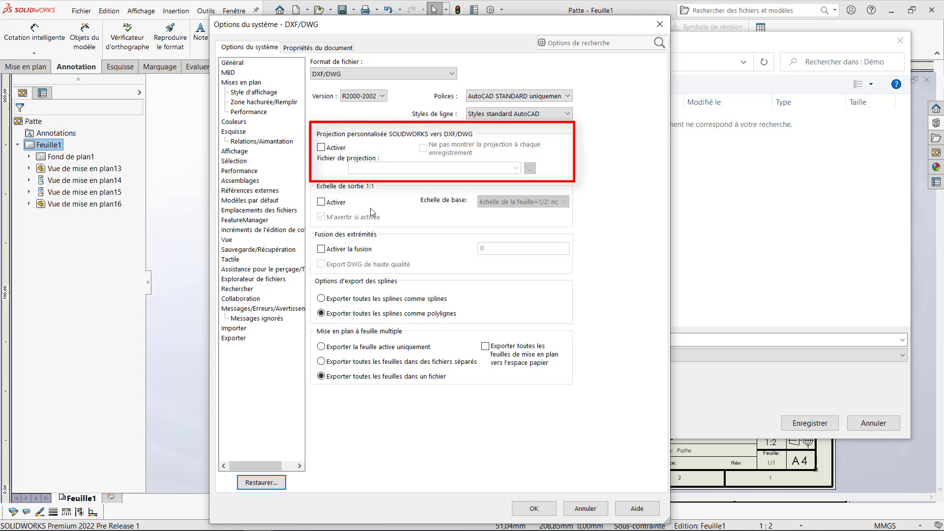
Set the DXF/DWG export options to 1:1 output scale, splines exported as polylines, and the active sheet only.
left_click(322, 202)
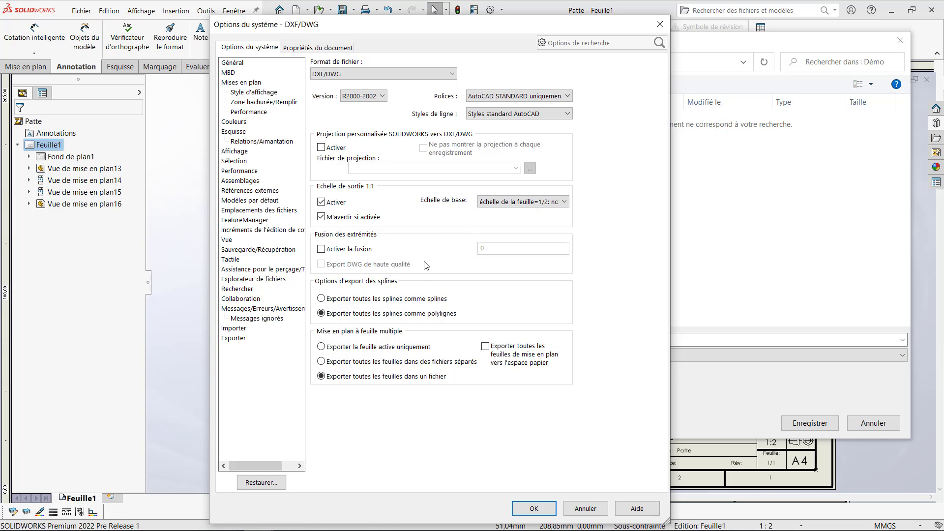
left_click(421, 301)
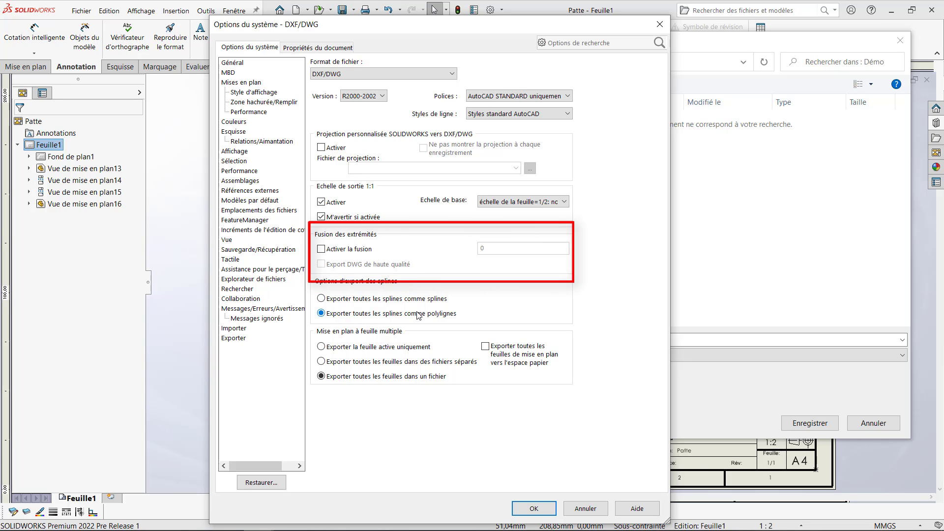
left_click(399, 349)
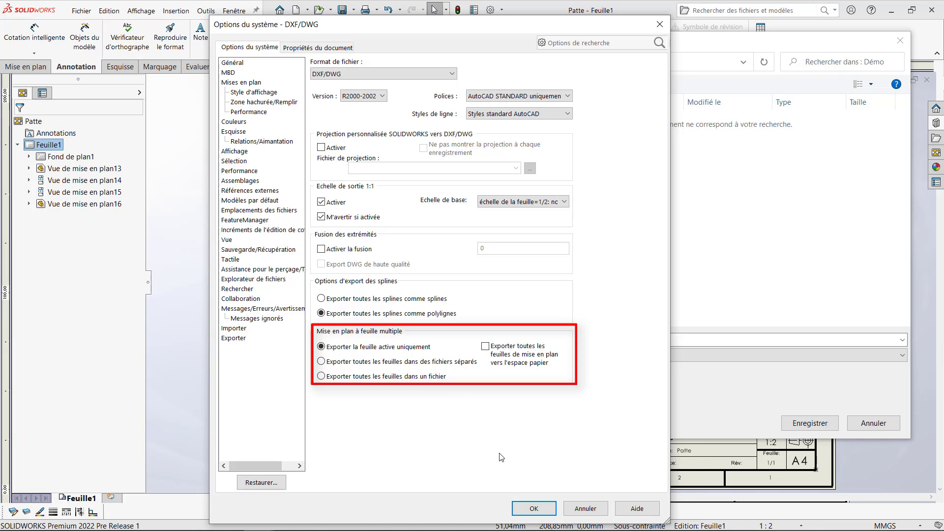
left_click(534, 508)
left_click(798, 359)
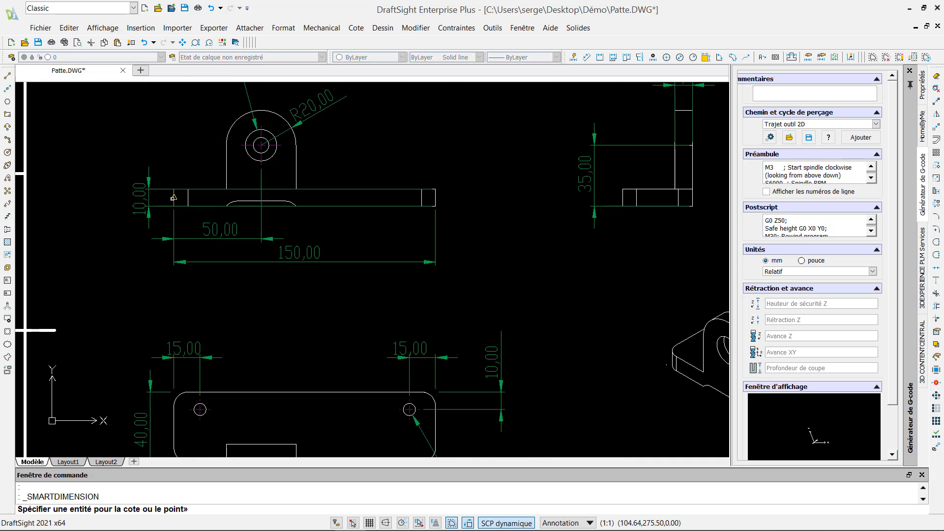
In DraftSight, dimension the overall length of the front view's base plate, placing it below the existing length dimension.
left_click(174, 197)
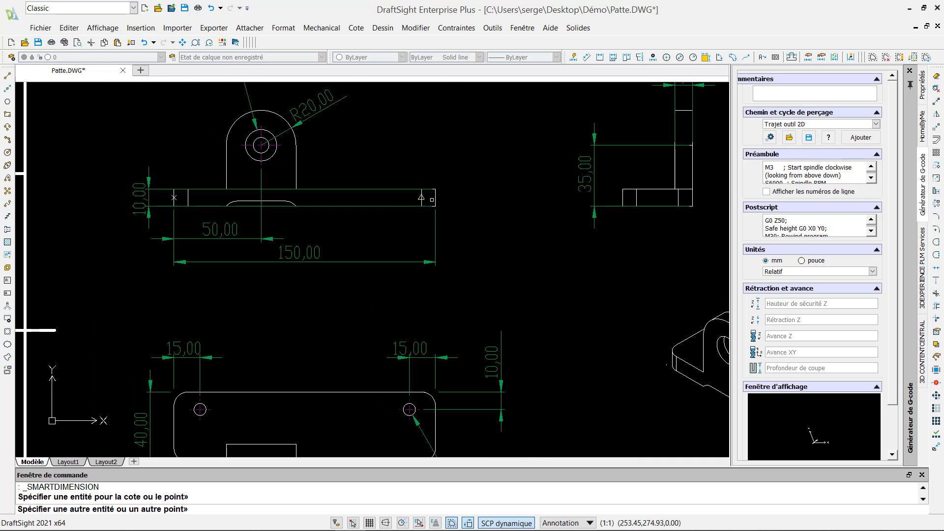
left_click(434, 198)
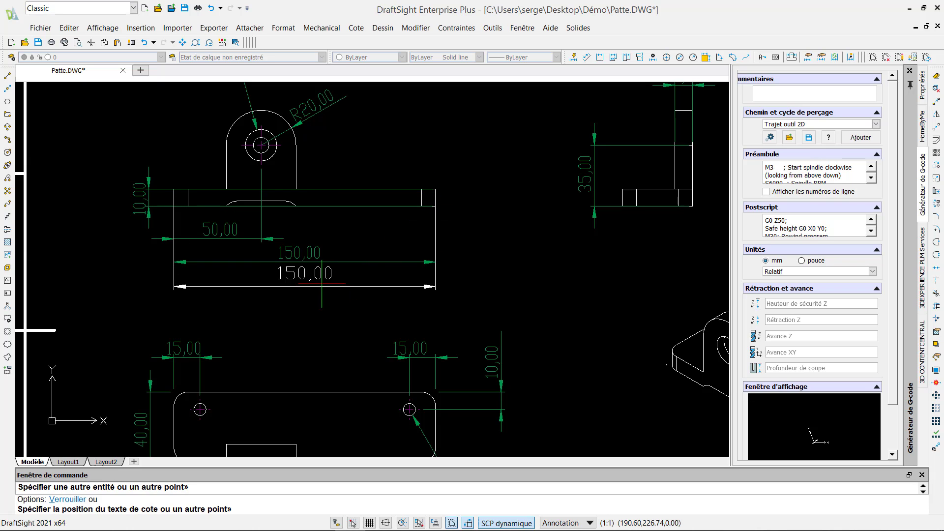
left_click(321, 285)
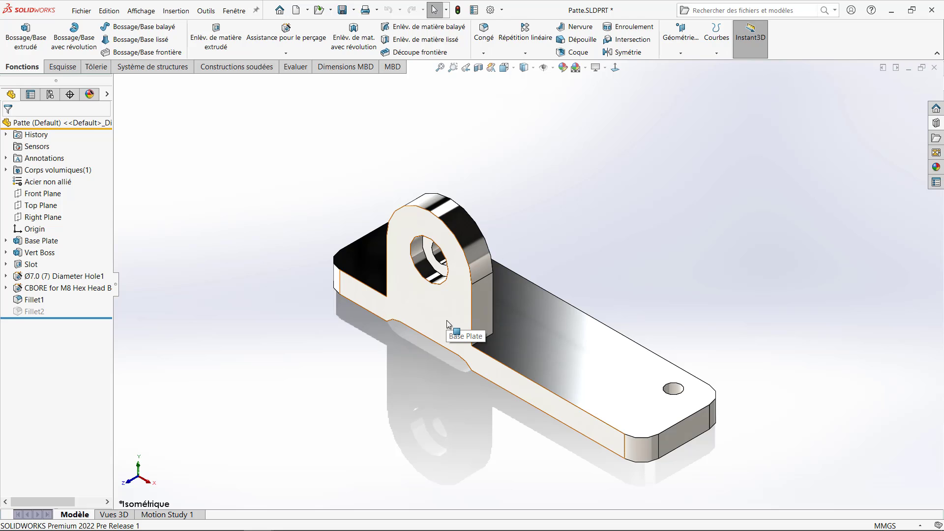
In SOLIDWORKS, orient the bracket part to the front view and start a DXF/DWG export of its front face.
key("space")
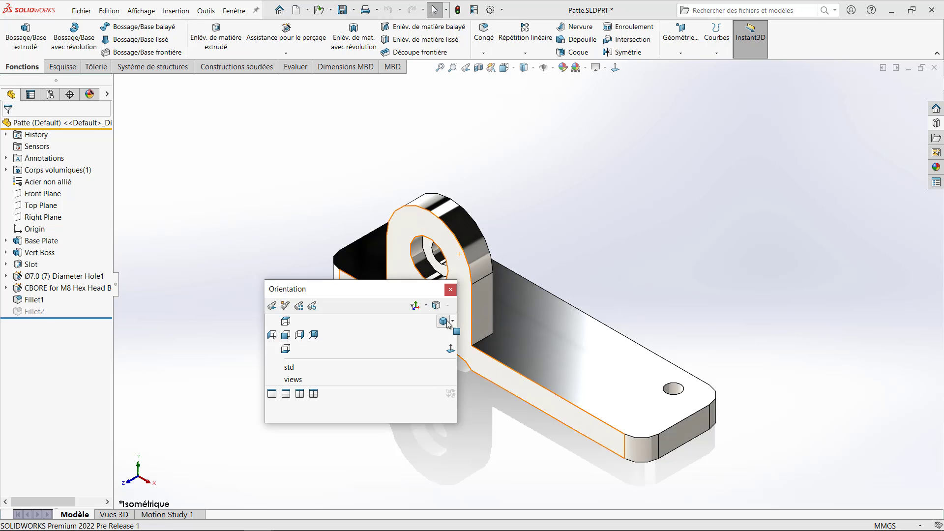
left_click(283, 335)
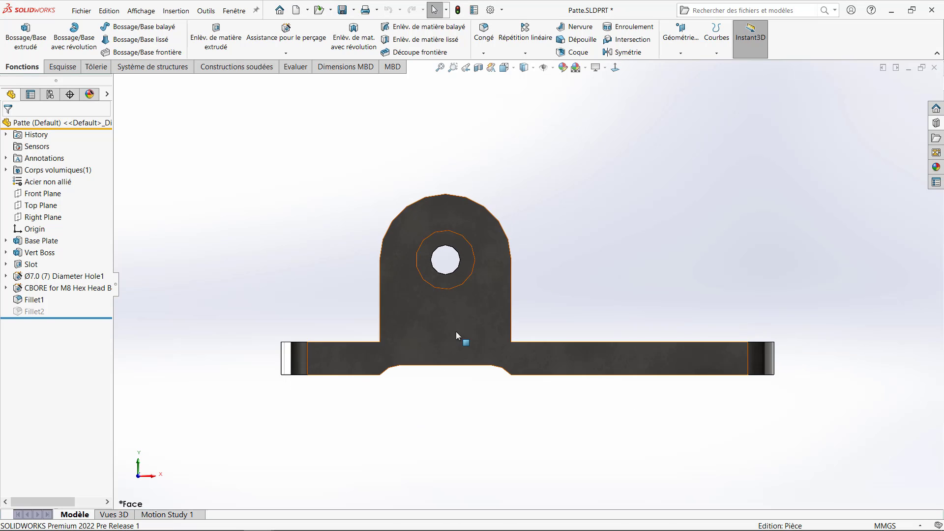
left_click(461, 323)
right_click(460, 322)
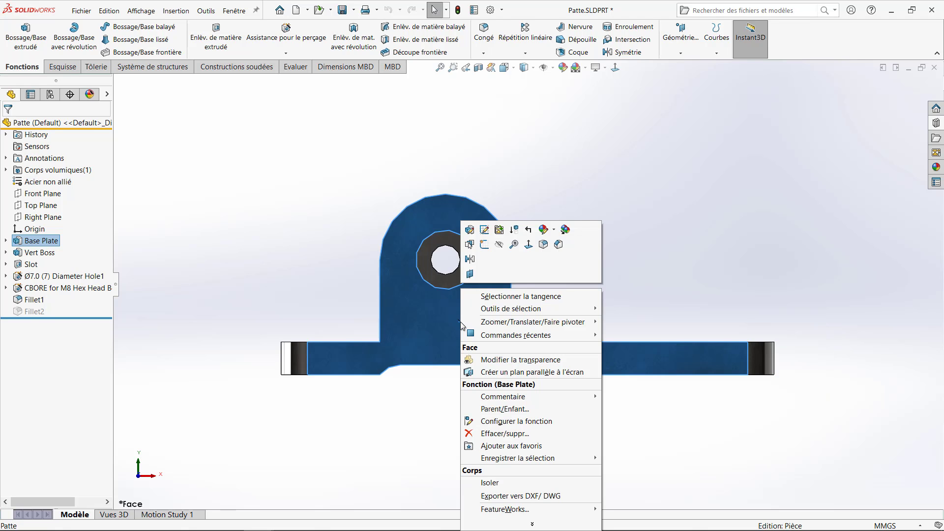
left_click(531, 498)
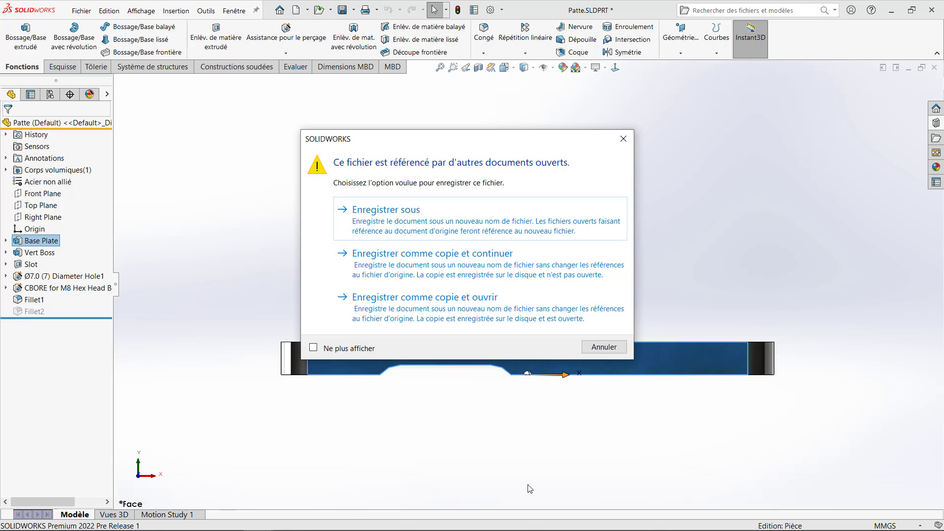
Name the export file Patte2.DXF using the Save As option, then preview the face export and cancel the preview.
left_click(461, 229)
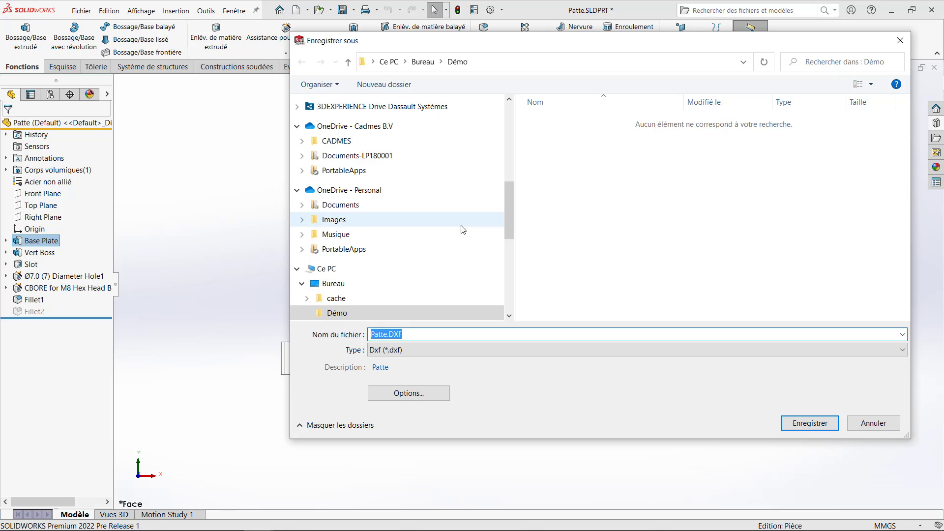
left_click(388, 334)
type("2")
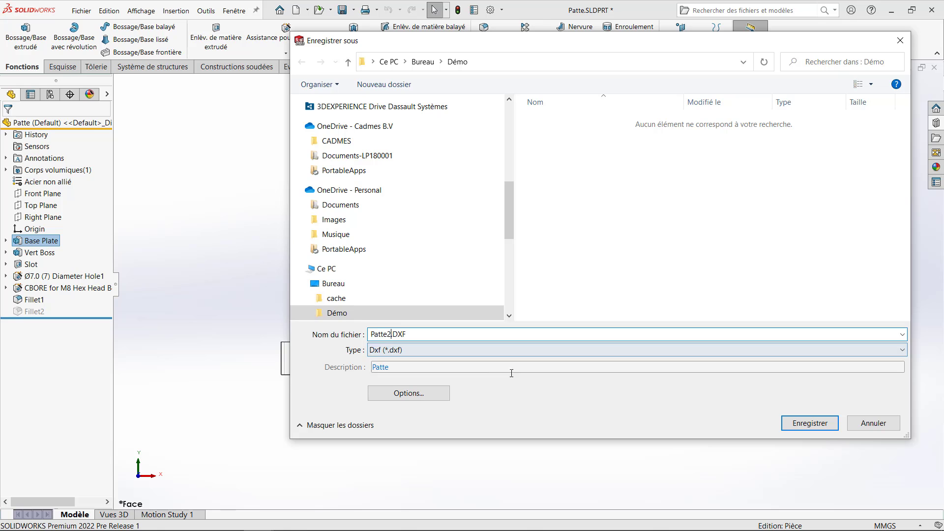
left_click(819, 426)
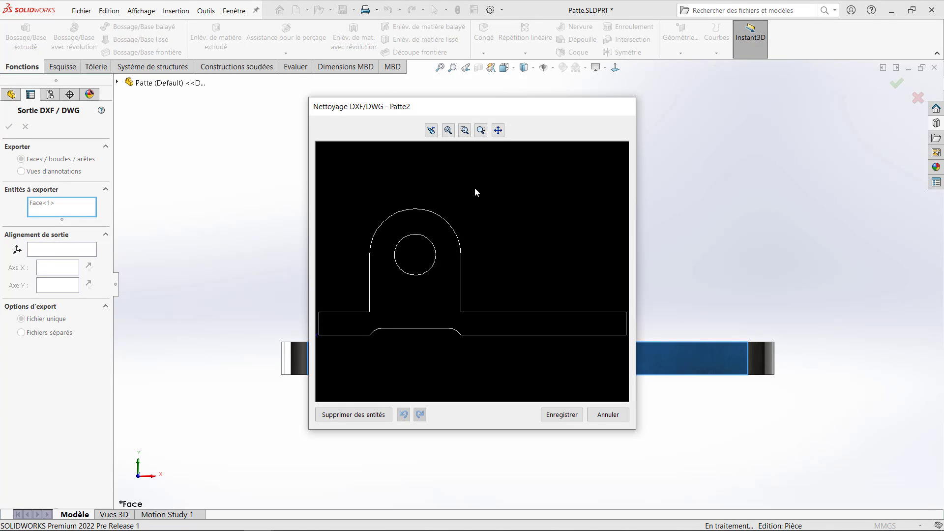
left_click_drag(531, 112, 761, 232)
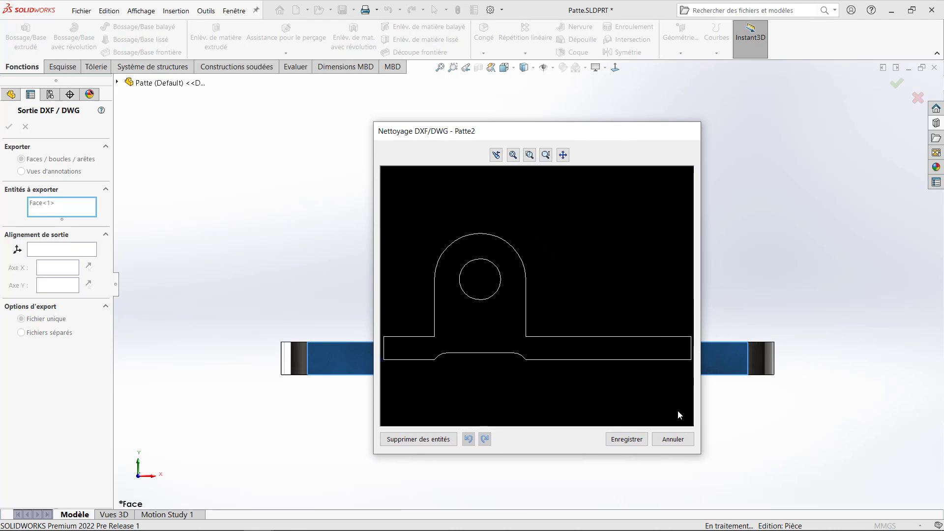
left_click(673, 440)
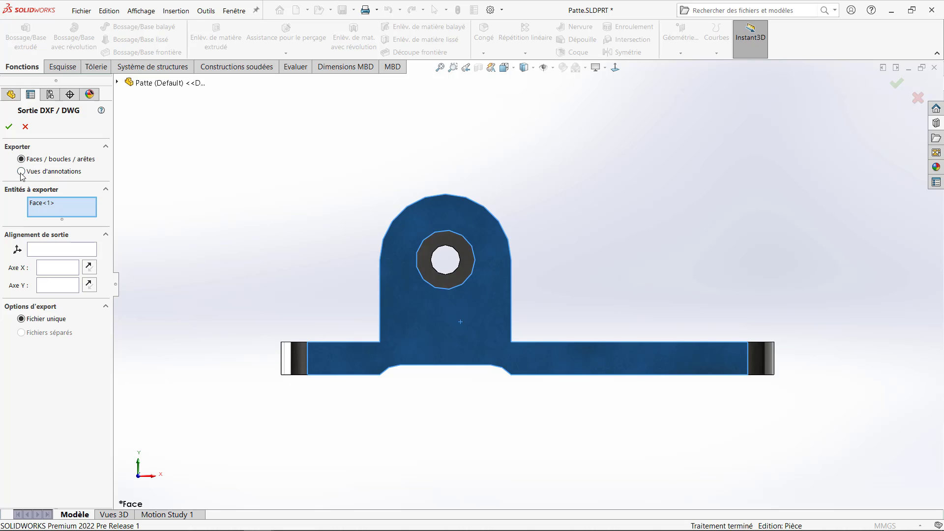
Switch the export to annotation views and preview the current view (*En cours), then cancel the preview.
left_click(21, 171)
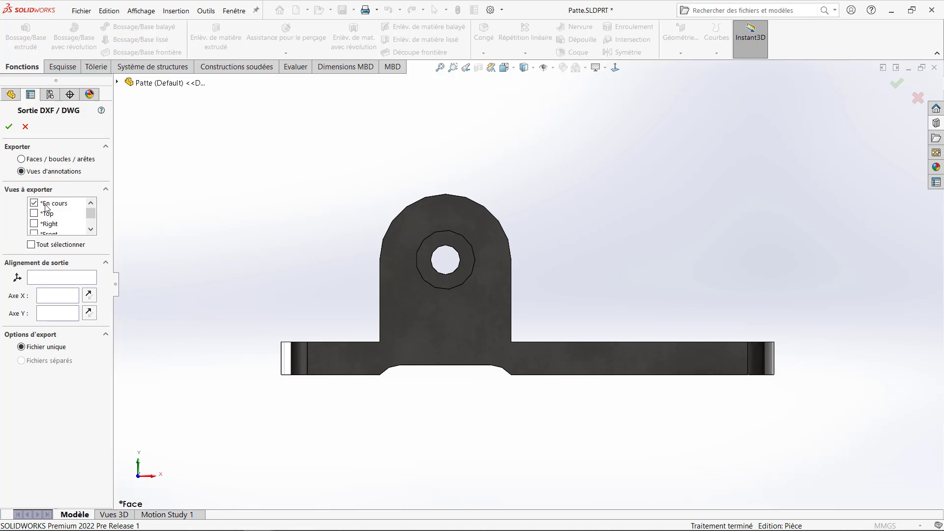
left_click(9, 127)
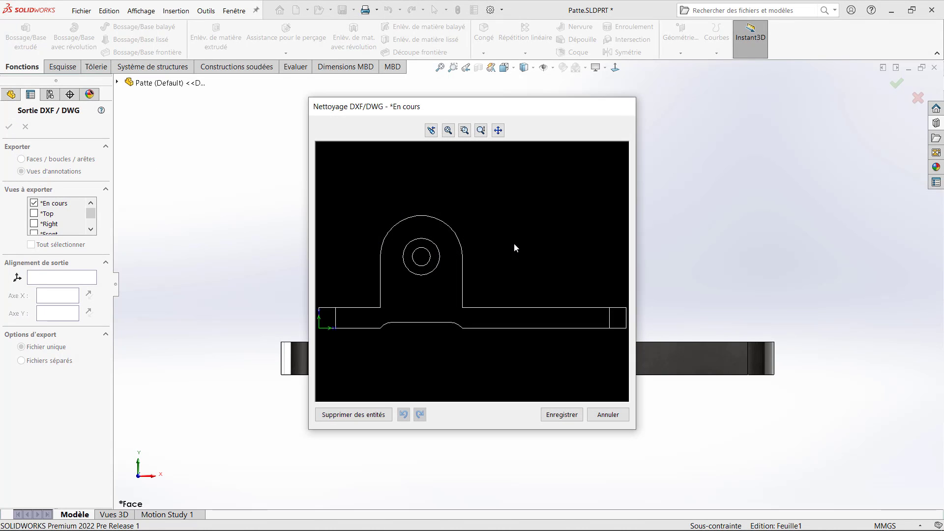
left_click_drag(489, 107, 732, 139)
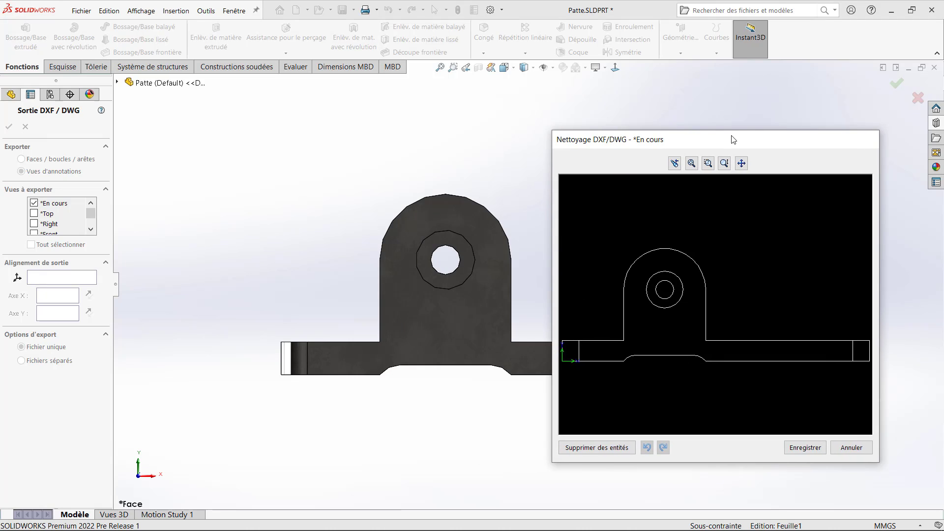
left_click(863, 447)
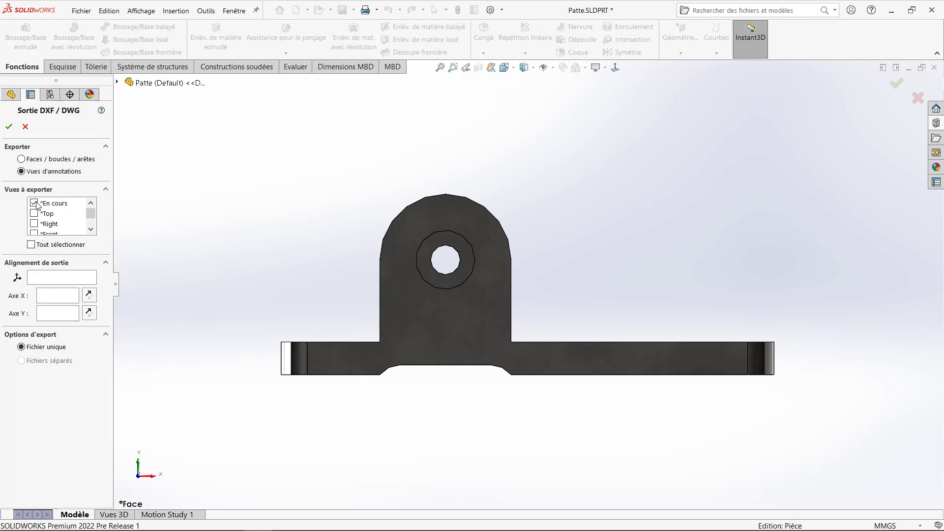
Replace the current view with the *Top, *Right and *Front views, exported to a single file, and generate the cleanup preview.
left_click(36, 204)
left_click(34, 224)
scroll(34, 219, "down", 1)
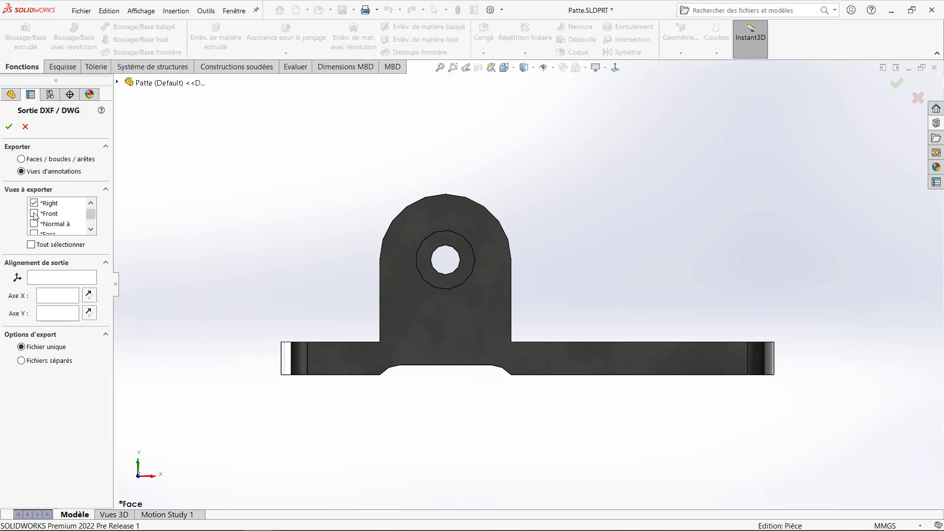
left_click(54, 276)
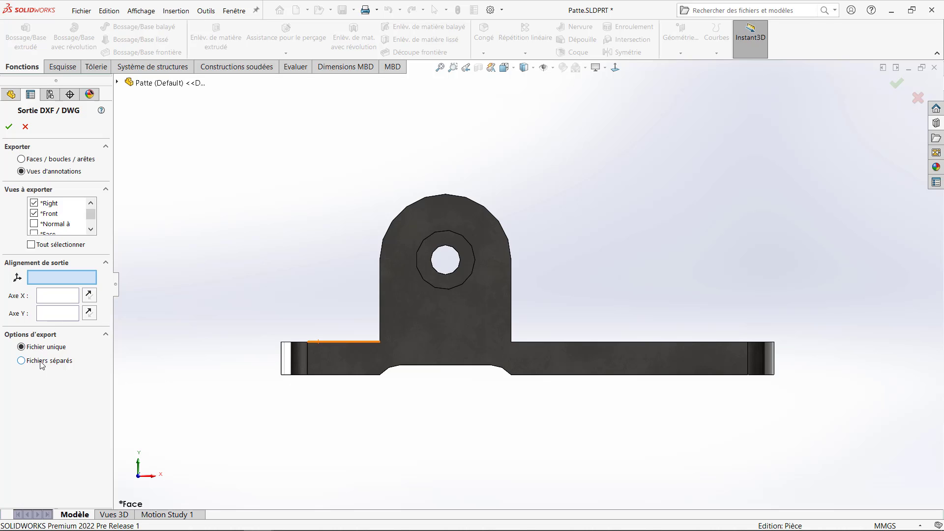
left_click(8, 127)
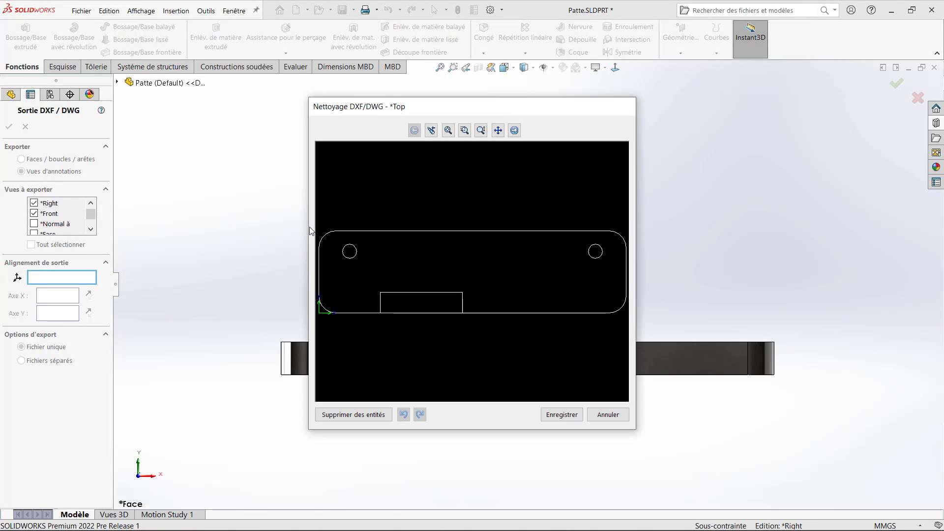
Check the *Right preview, try deleting the right-hand hole circle from the *Top preview, and undo the deletion.
left_click(514, 131)
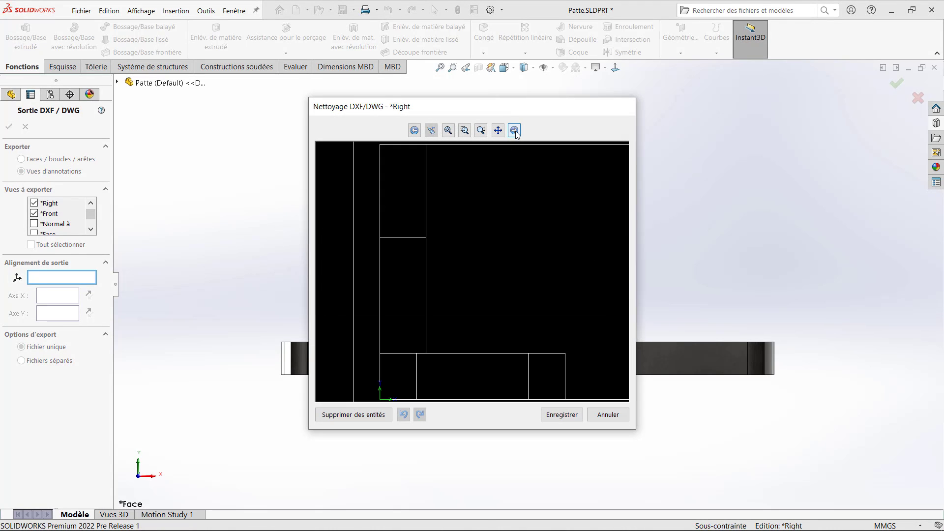
left_click(416, 130)
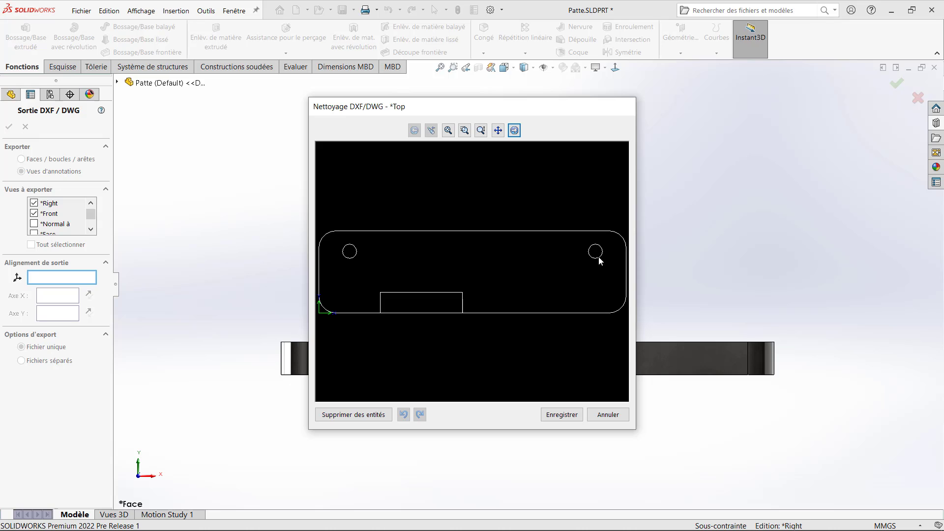
left_click(366, 414)
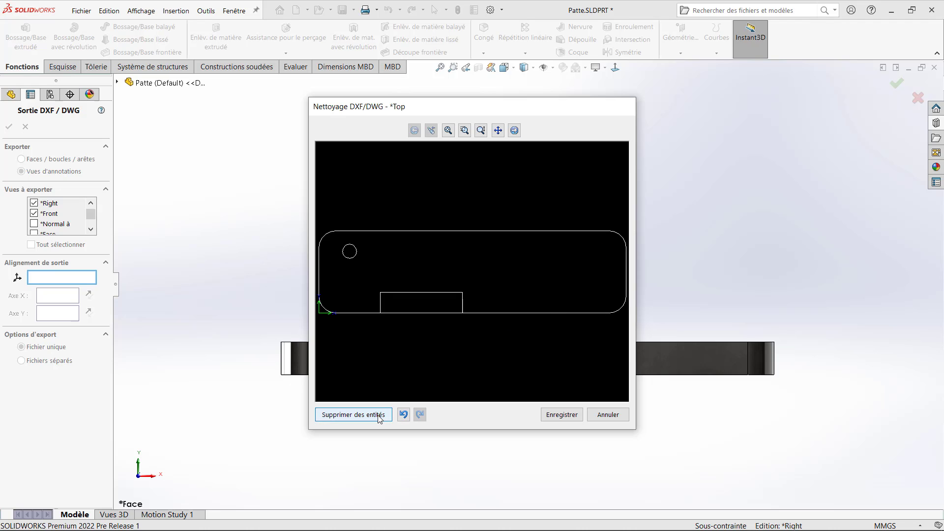
left_click(403, 414)
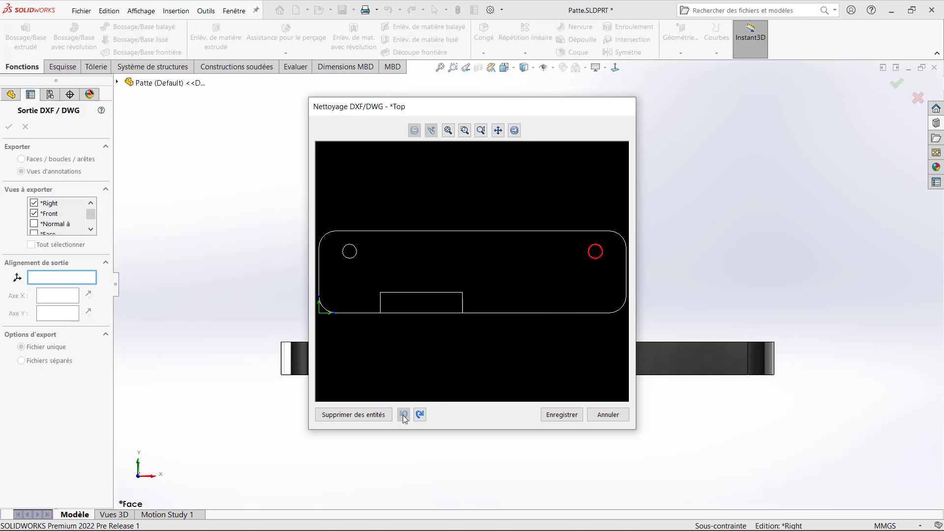
Save the multi-view DXF export and check the _Right and _Front sheets of Patte2.DXF in eDrawings.
left_click(562, 414)
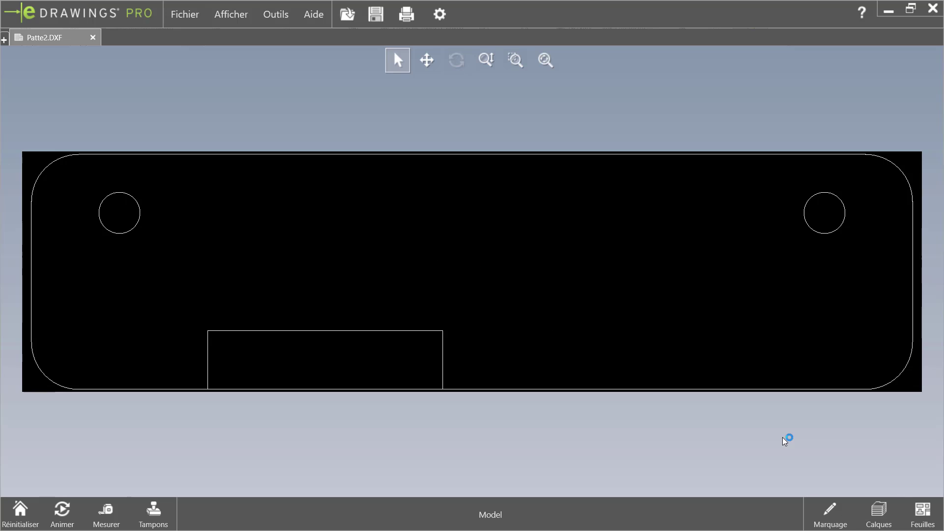
left_click(929, 511)
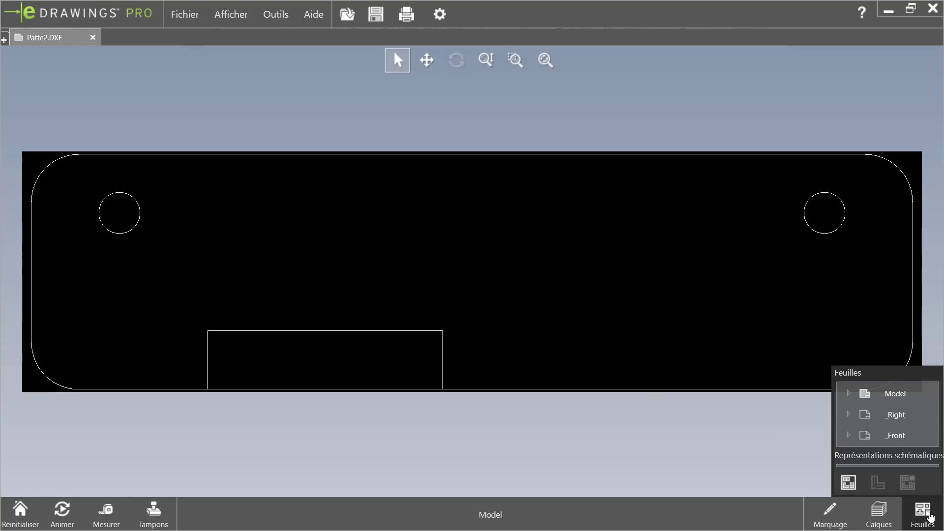
left_click(897, 417)
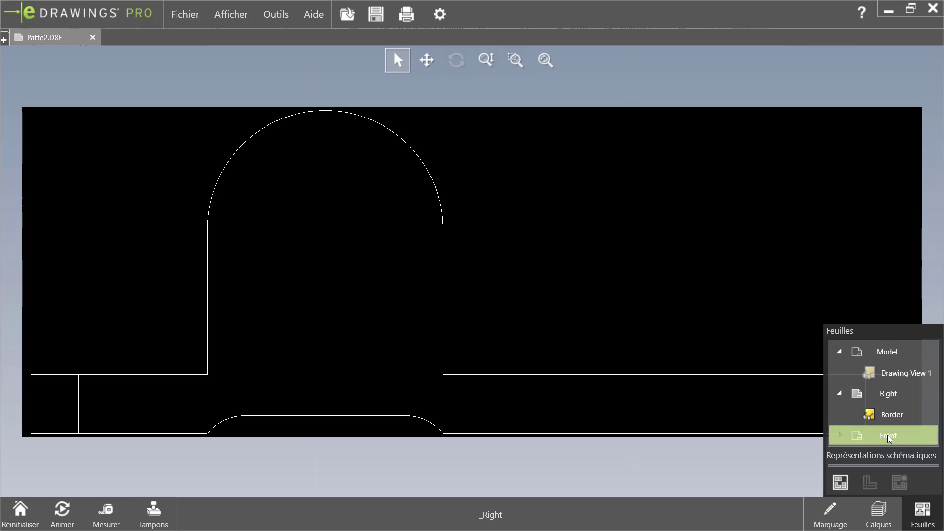
left_click(888, 435)
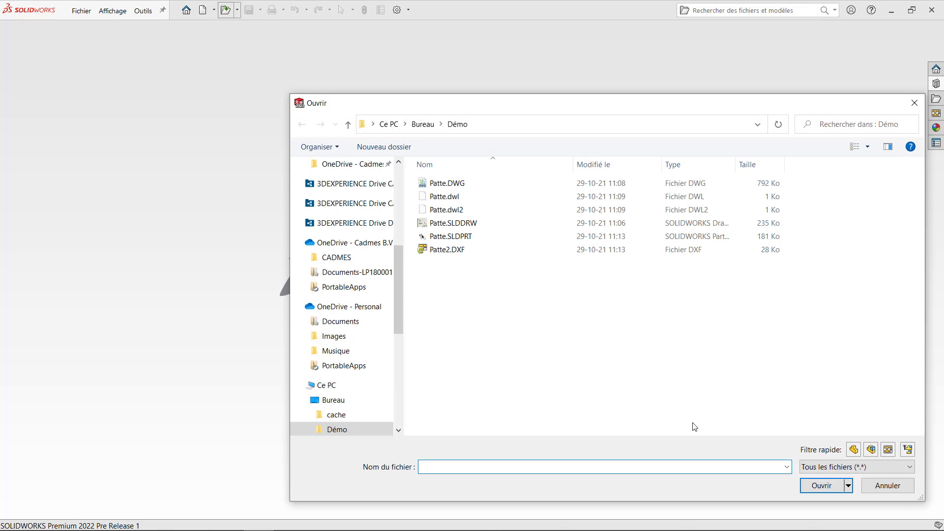
In SOLIDWORKS, filter the Démo folder to Autodesk AutoCAD files and open Patte.DWG for import.
left_click(848, 467)
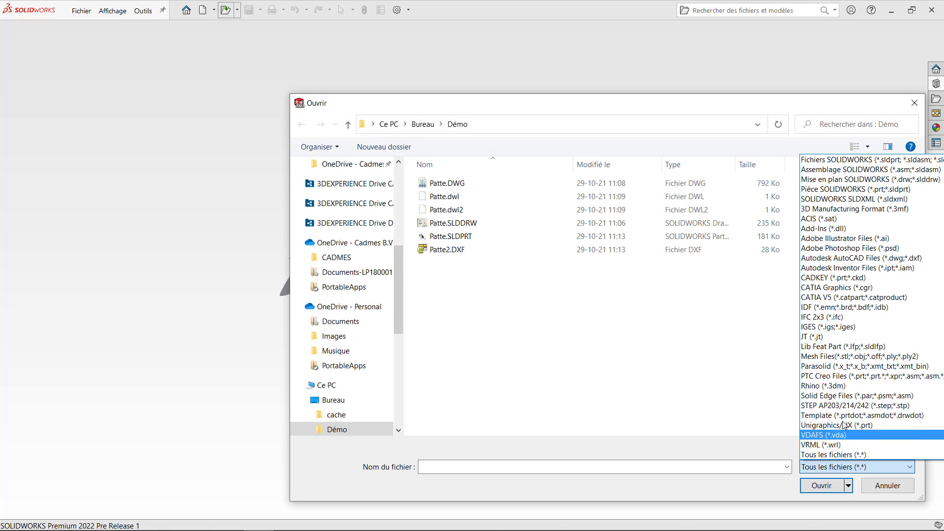
left_click(852, 258)
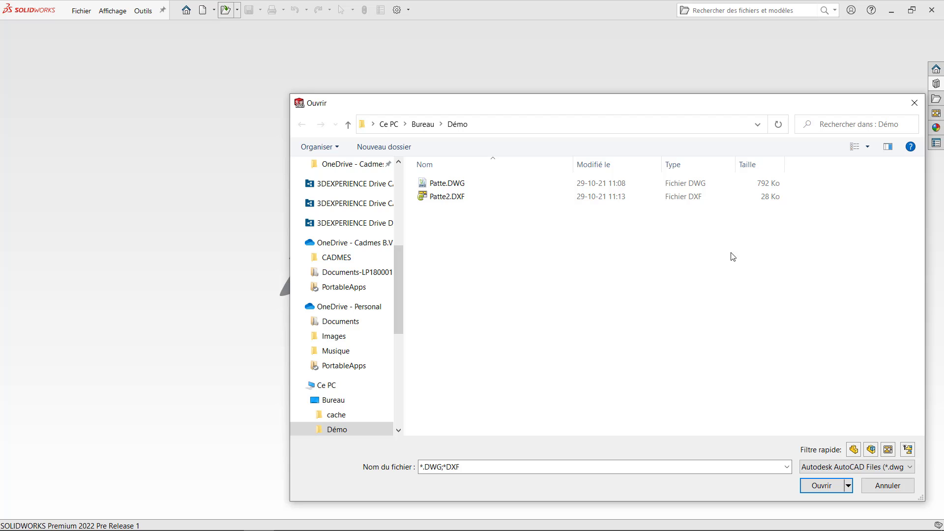
left_click(456, 187)
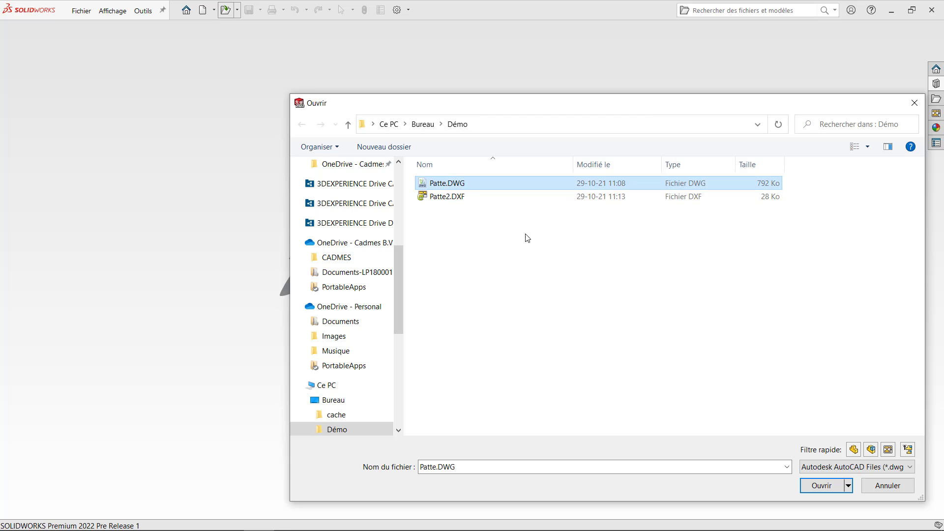
left_click(836, 487)
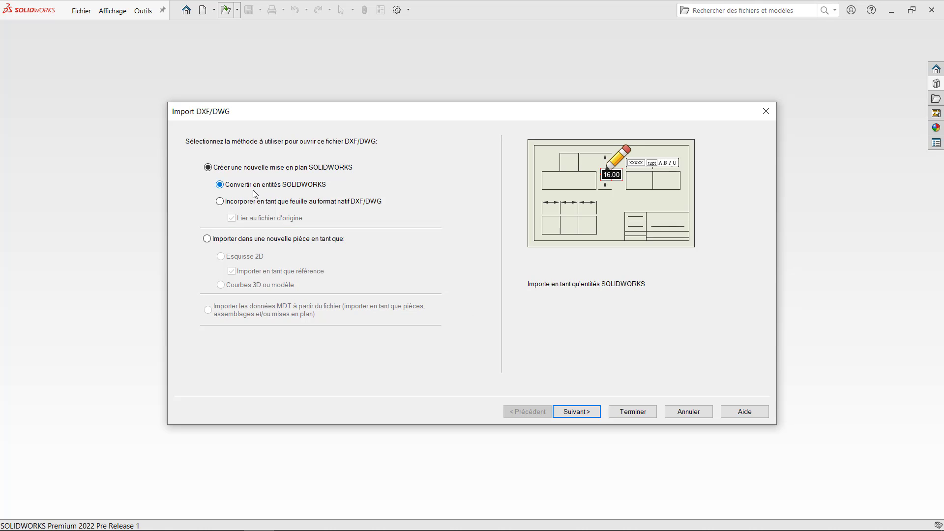
Choose to import the DWG as a new drawing converted to SOLIDWORKS entities.
left_click(220, 201)
left_click(220, 185)
left_click(577, 412)
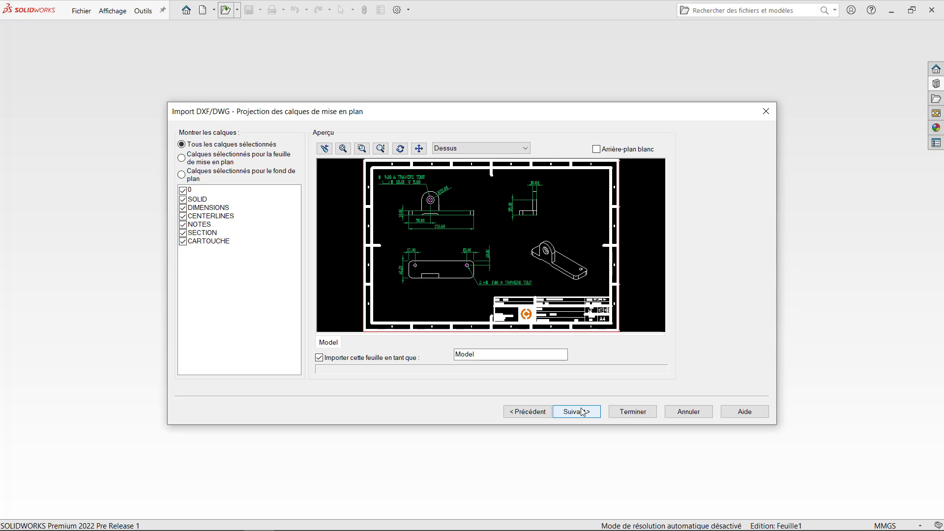
Exclude the CARTOUCHE layer from the drawing sheet, assign it to the sheet format, and finish the import.
left_click(196, 161)
left_click(183, 241)
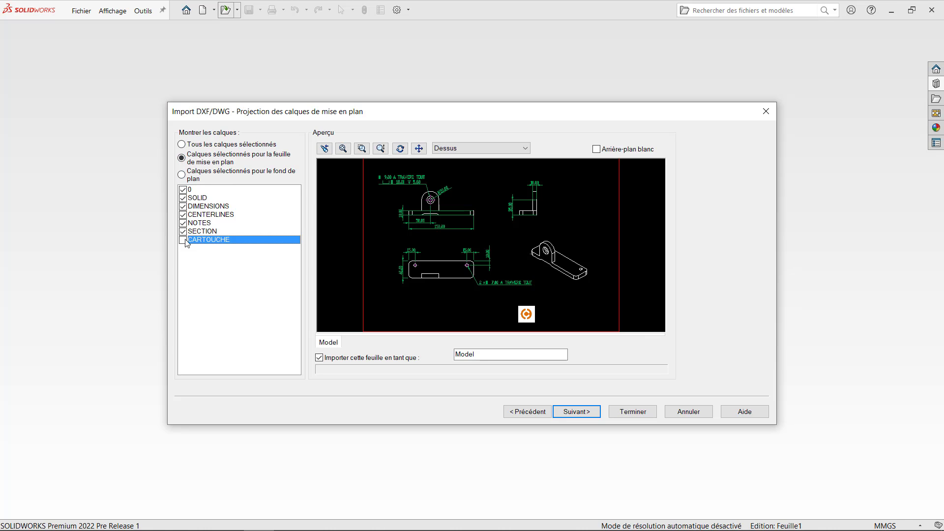
left_click(198, 176)
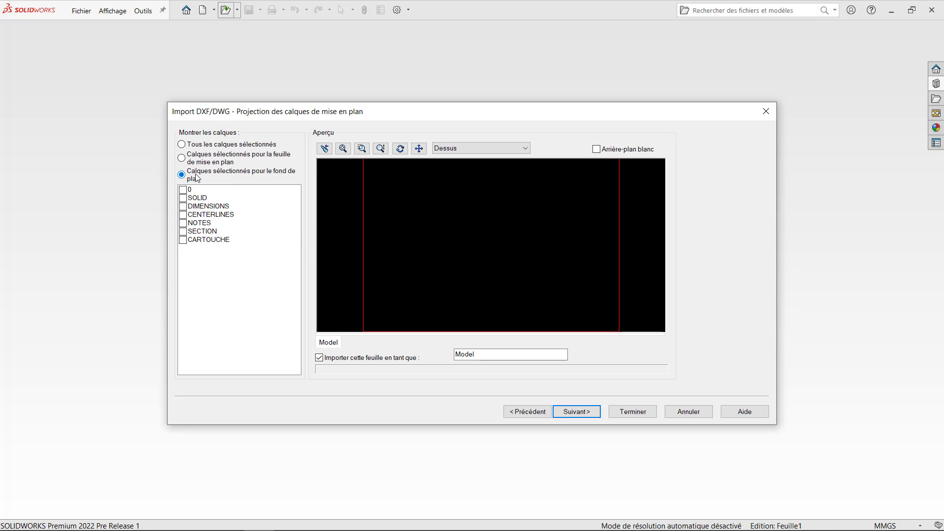
left_click(183, 240)
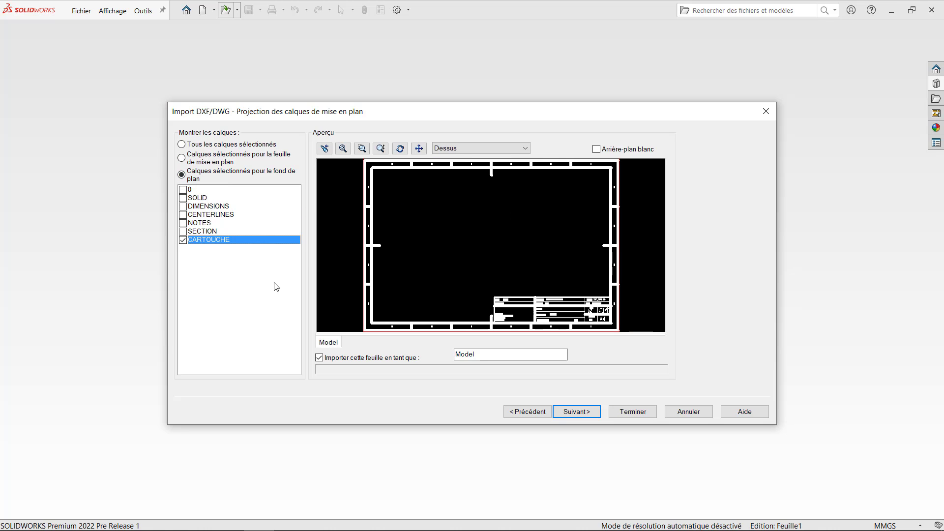
left_click(579, 416)
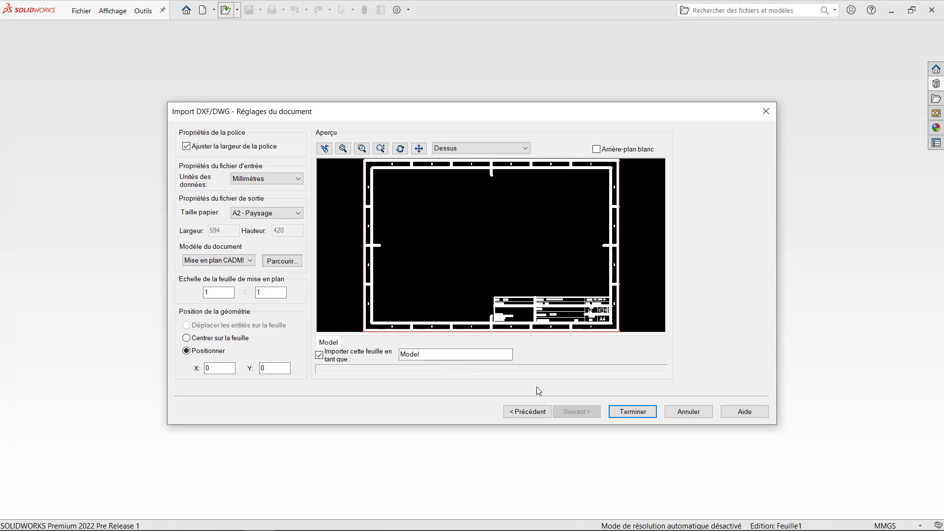
left_click(638, 411)
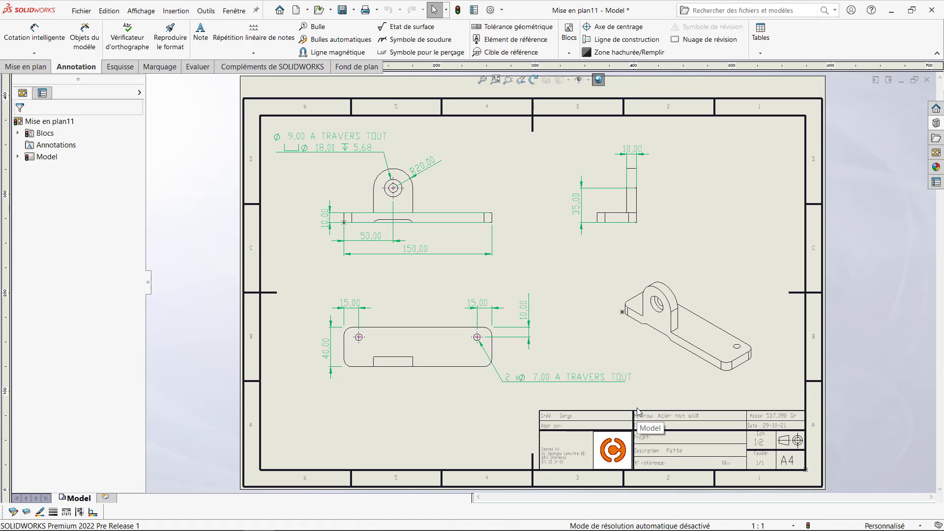
Check the imported layers by toggling the visibility of CARTOUCHE and DIMENSIONS off and back on.
left_click(27, 512)
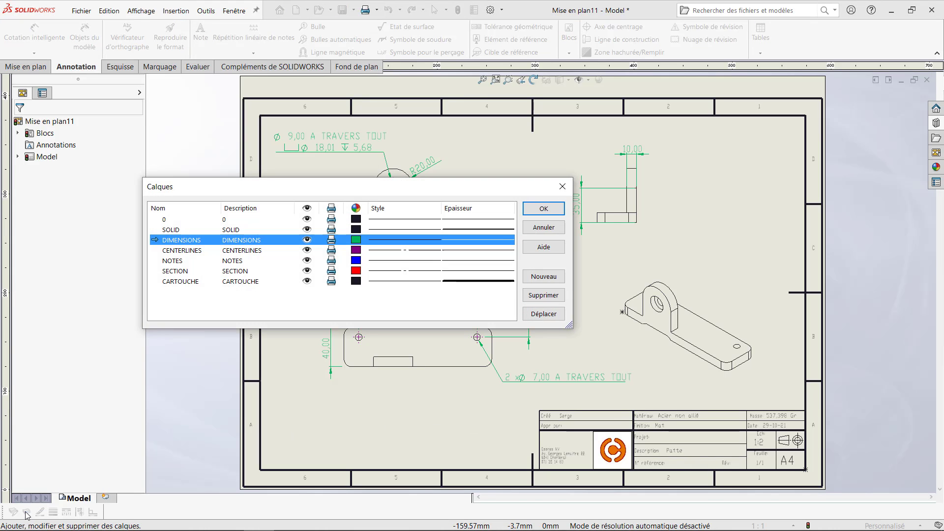
left_click(307, 281)
left_click(307, 280)
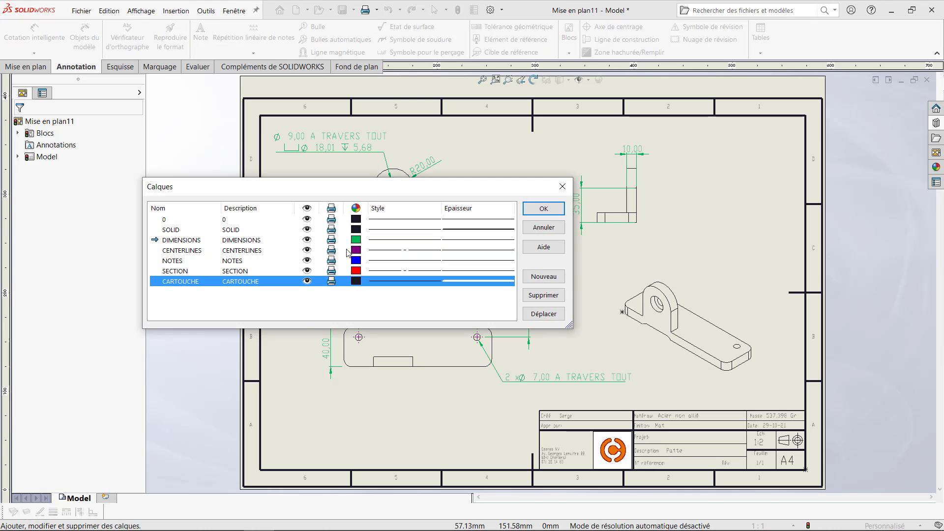
left_click(307, 240)
left_click(308, 239)
key("Return")
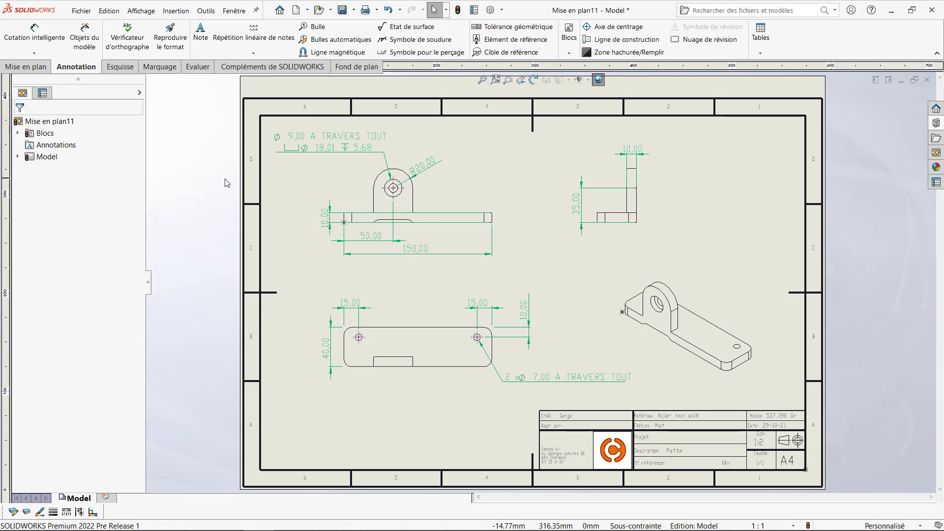
Switch to editing the sheet format and open the "Patte" description note in the title block.
right_click(45, 157)
left_click(79, 190)
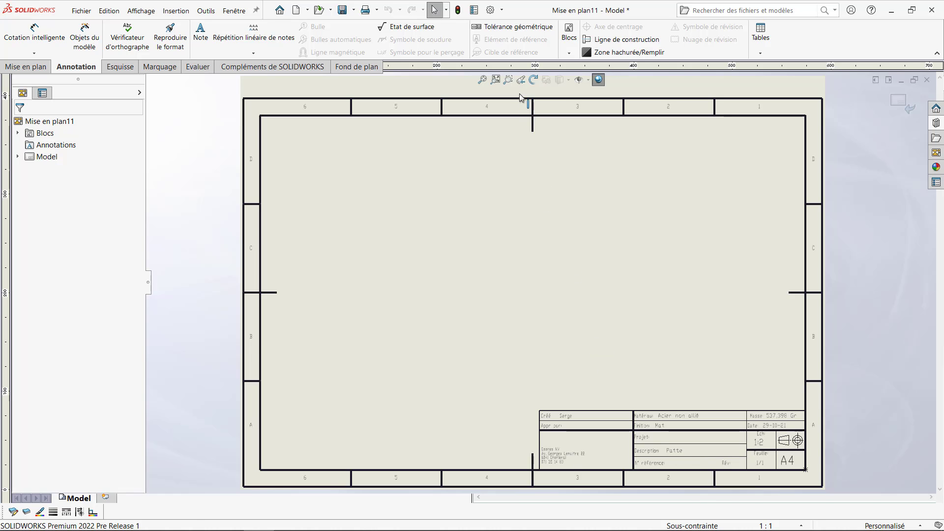
left_click(508, 80)
left_click_drag(517, 378, 855, 499)
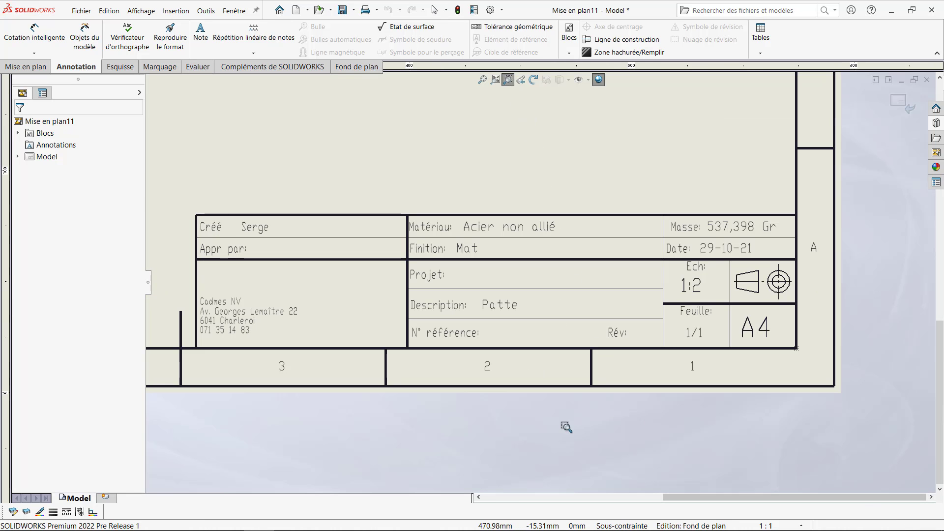
double_click(500, 305)
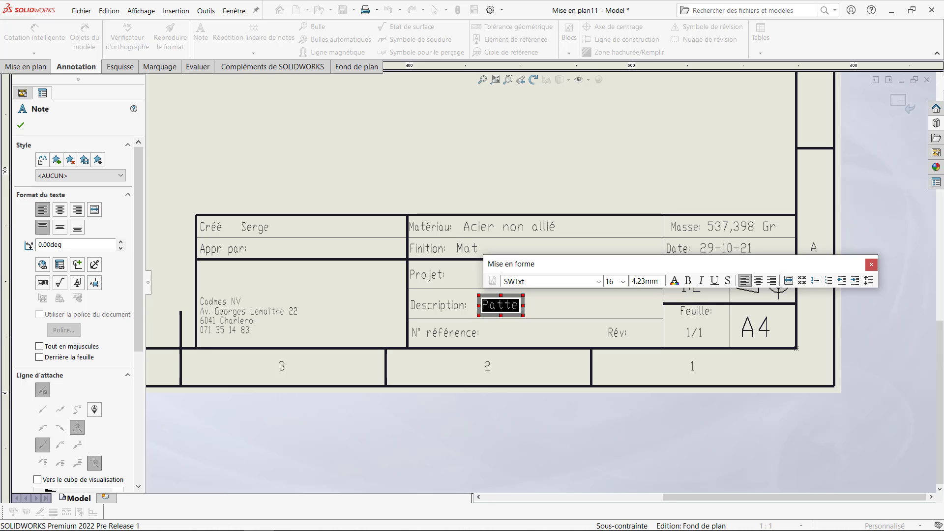
Review the model properties available for linking the note, and leave without linking one.
left_click(59, 266)
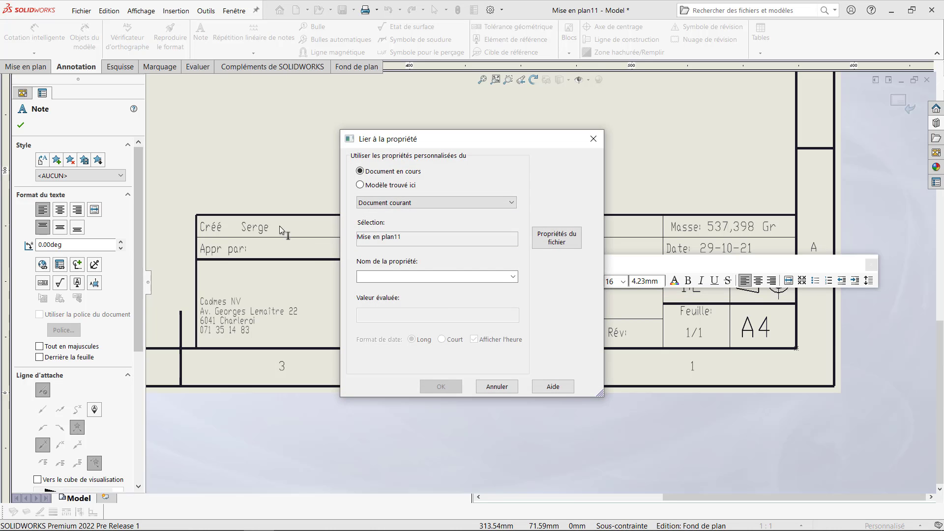
left_click(360, 185)
left_click(513, 277)
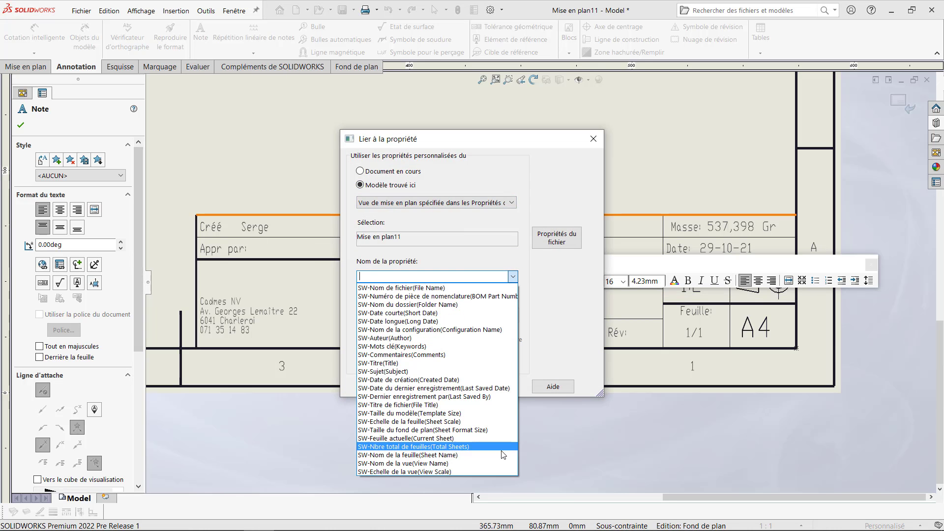
left_click(574, 339)
left_click(497, 386)
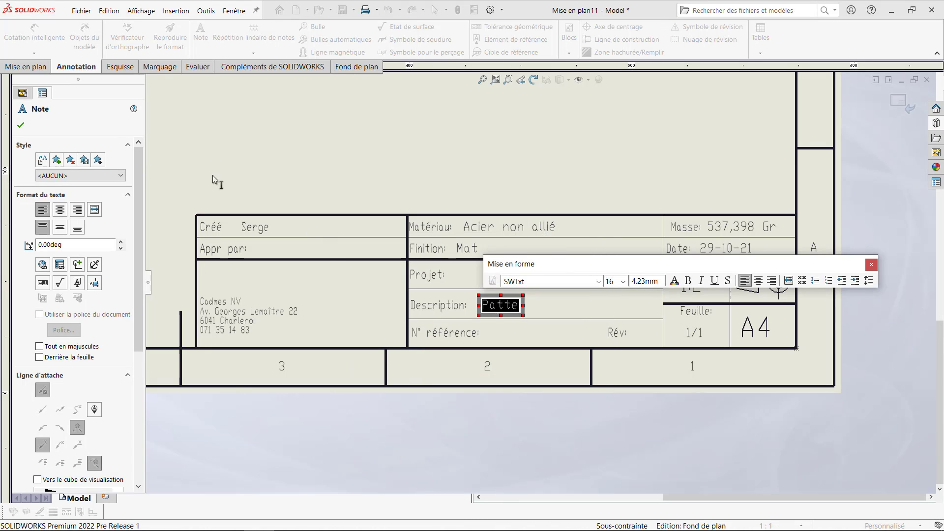
Close the note and return to the sheet, and reposition the counterbored hole's callout on the front view.
left_click(219, 181)
left_click(899, 99)
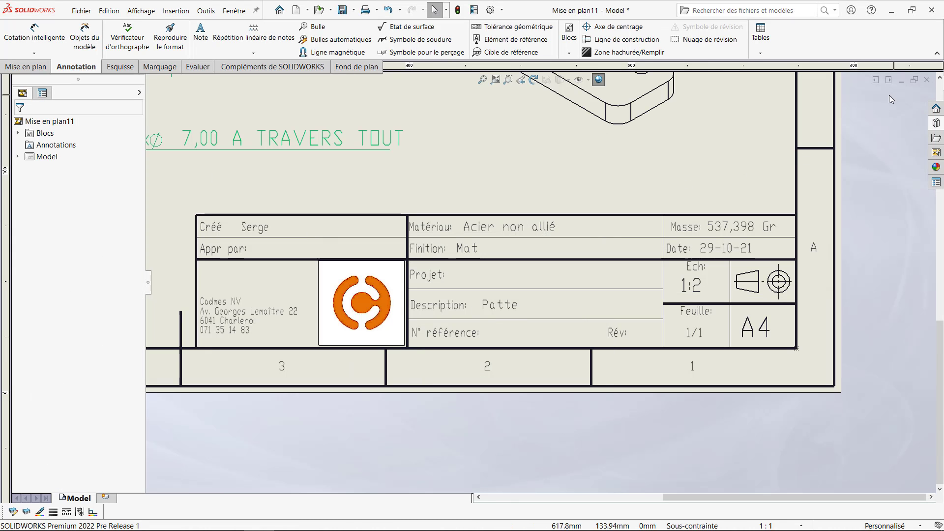
left_click(482, 79)
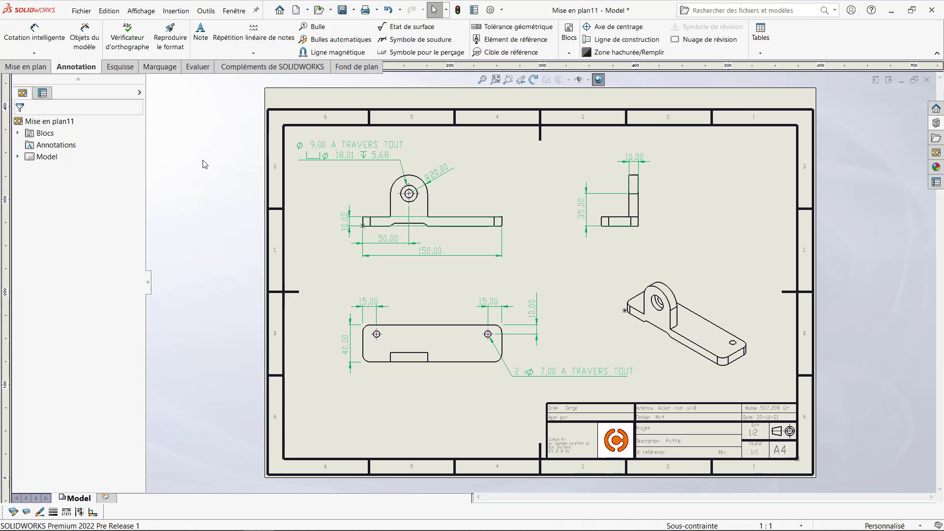
mouse_move(339, 156)
left_mouse_down()
mouse_move(327, 157)
mouse_move(346, 156)
mouse_move(339, 166)
left_mouse_up()
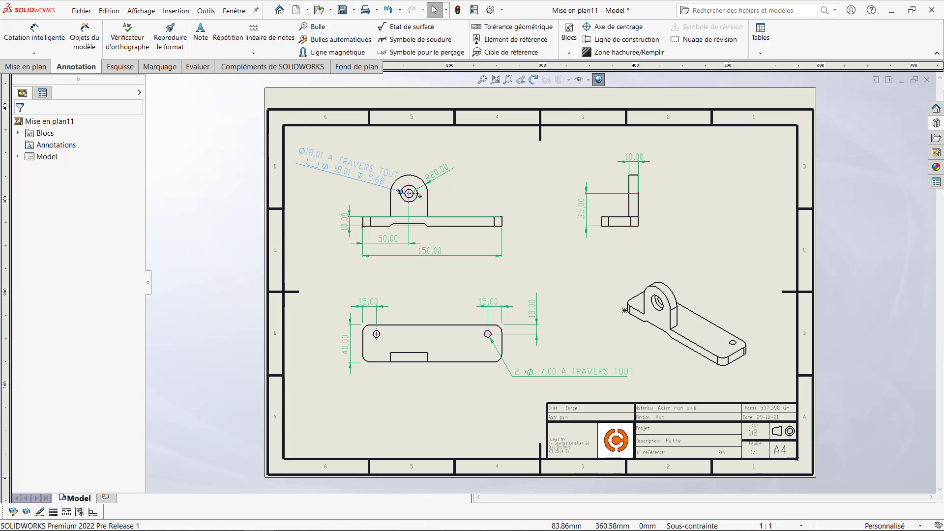
left_click(320, 354)
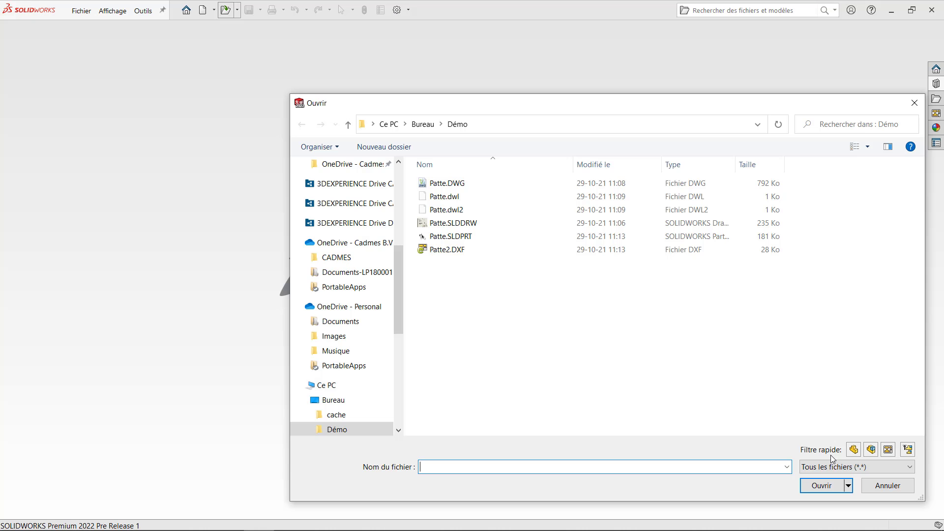
Open Patte.DWG from the AutoCAD files in the Démo folder, importing it into a new part as a 2D reference sketch.
left_click(857, 467)
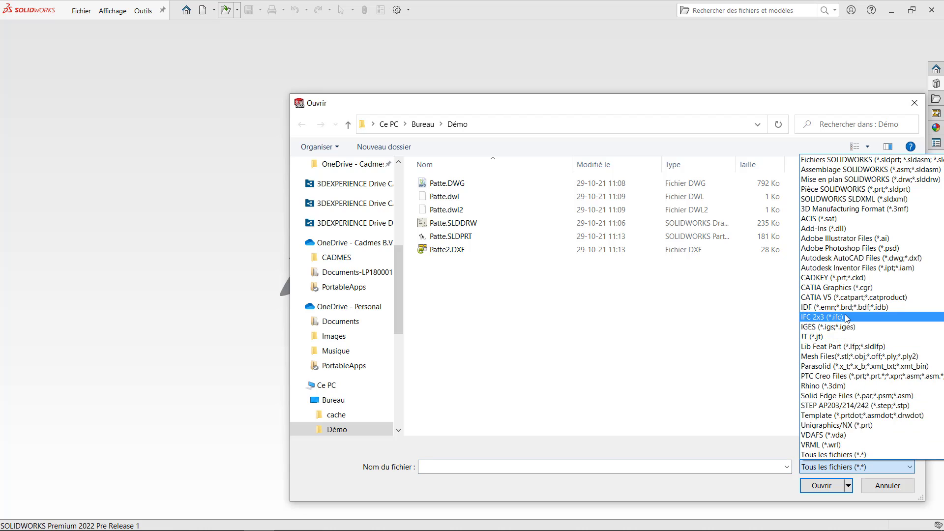
left_click(852, 258)
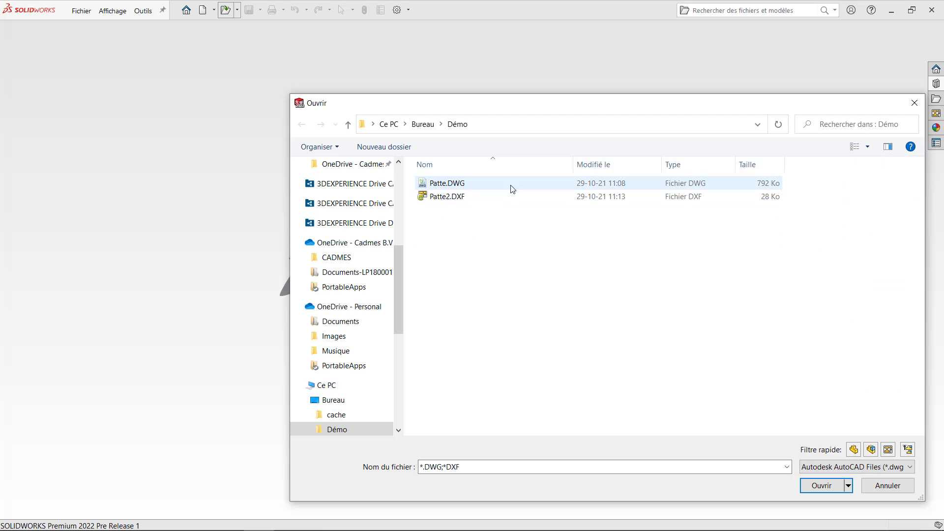
left_click(461, 185)
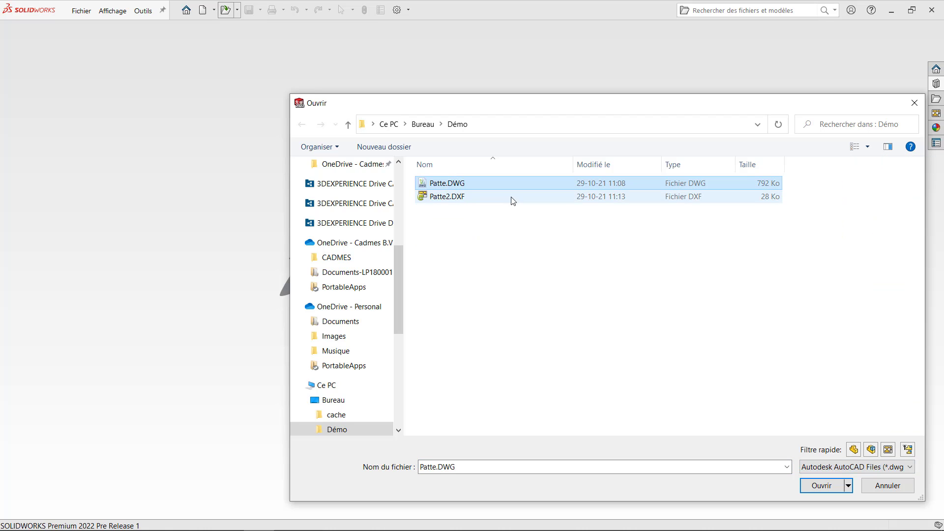
left_click(831, 486)
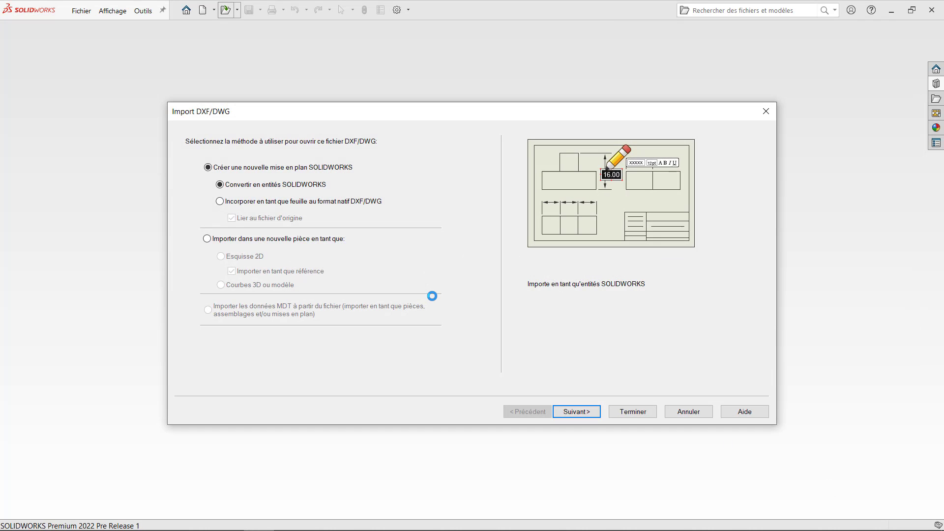
left_click(305, 242)
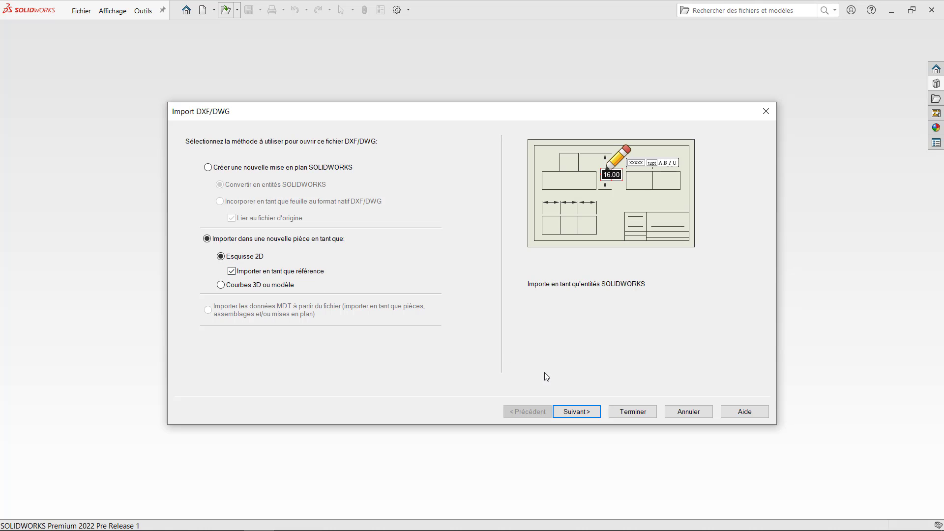
left_click(584, 413)
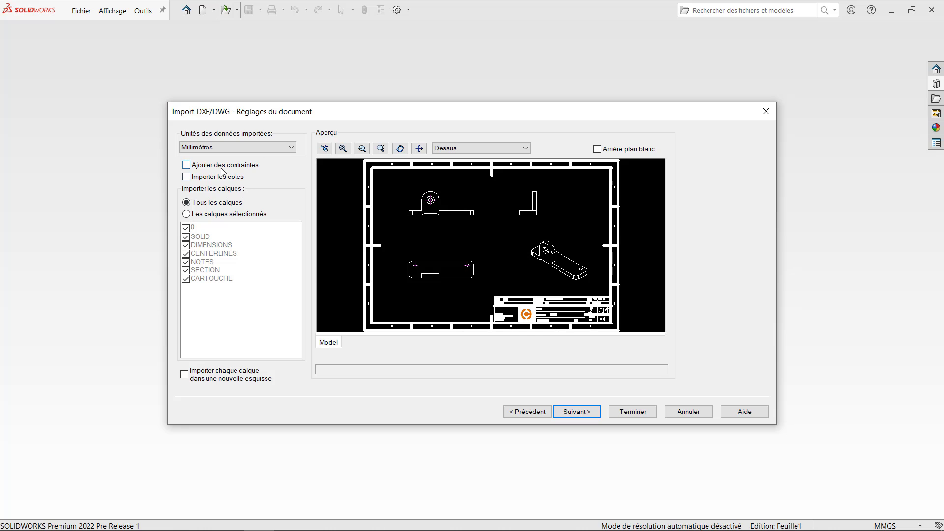
Limit the import to layers 0 and SOLID, and finish creating the part with the default point merging.
left_click(204, 216)
left_click(186, 277)
left_click(186, 268)
left_click(186, 260)
left_click(186, 251)
left_click(186, 244)
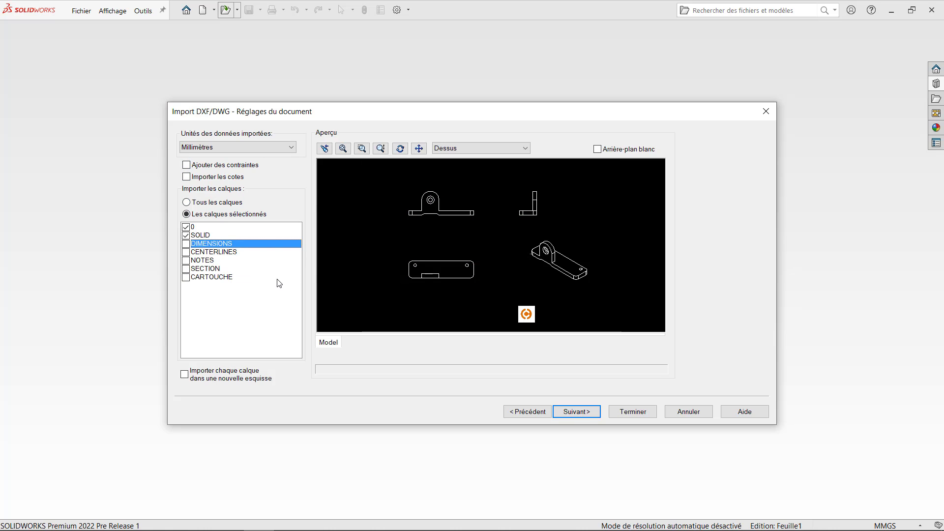
left_click(586, 417)
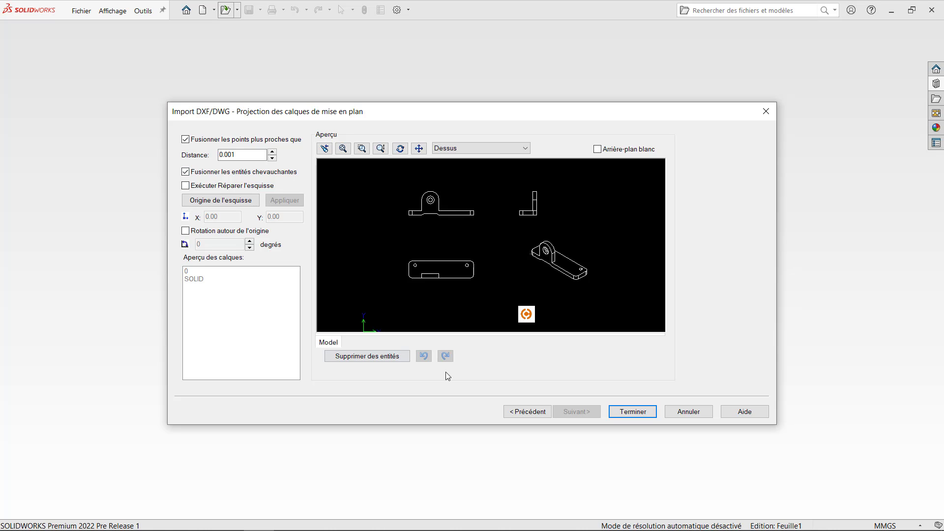
left_click(633, 413)
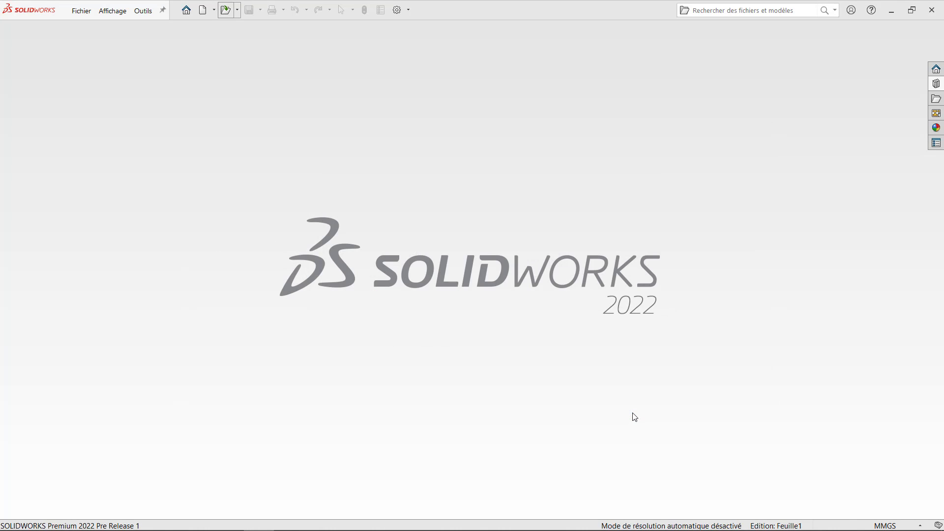
left_click(516, 311)
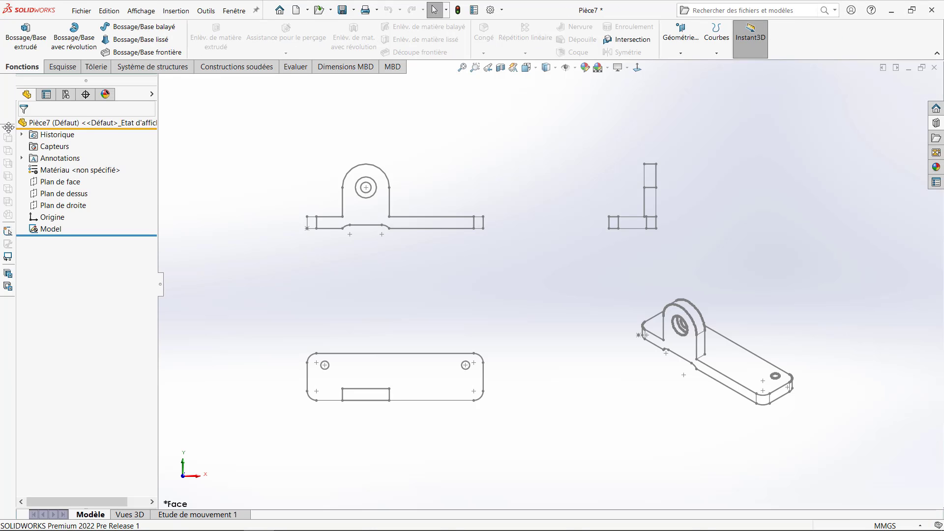
Convert the imported Model reference sketch into an editable sketch and open it for editing.
left_click(47, 229)
right_click(49, 229)
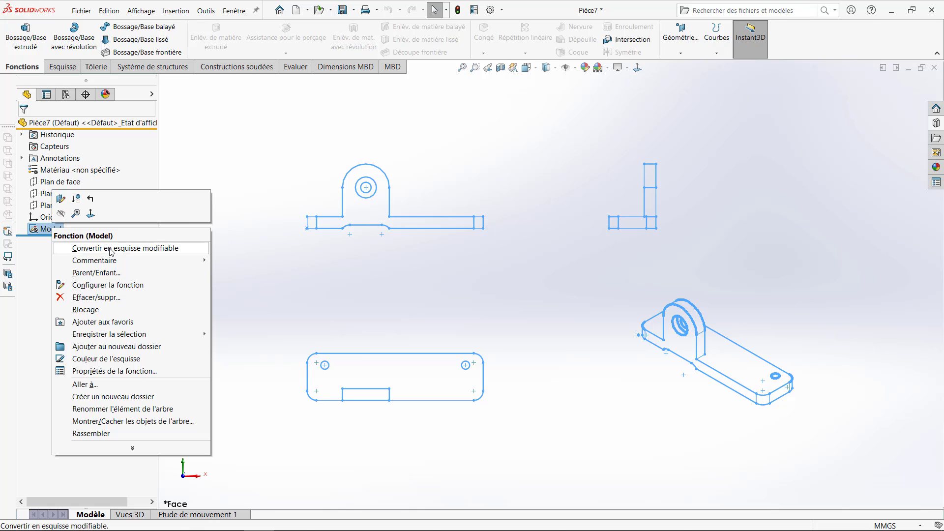
left_click(186, 253)
left_click(54, 229)
left_click(42, 199)
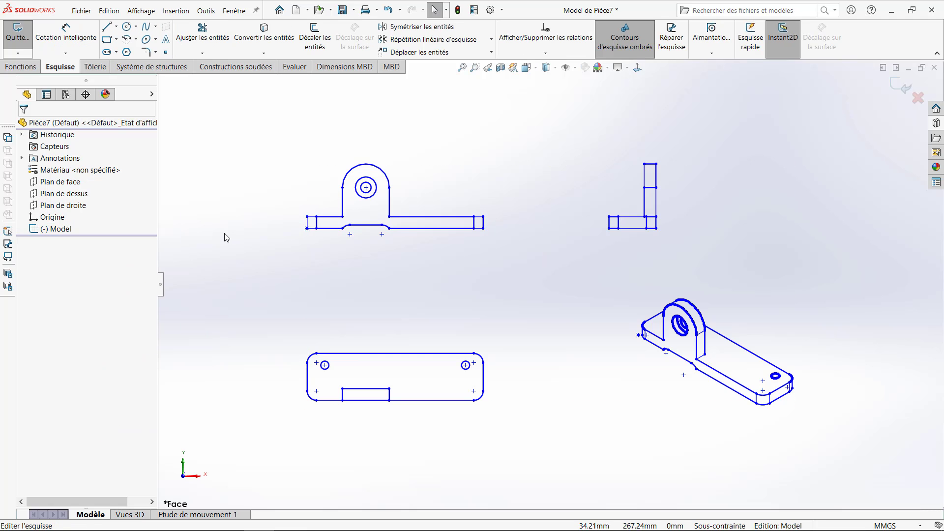
Move all sketch entities from the front view's lower-left corner point to the sketch origin.
scroll(412, 297, "up", 3)
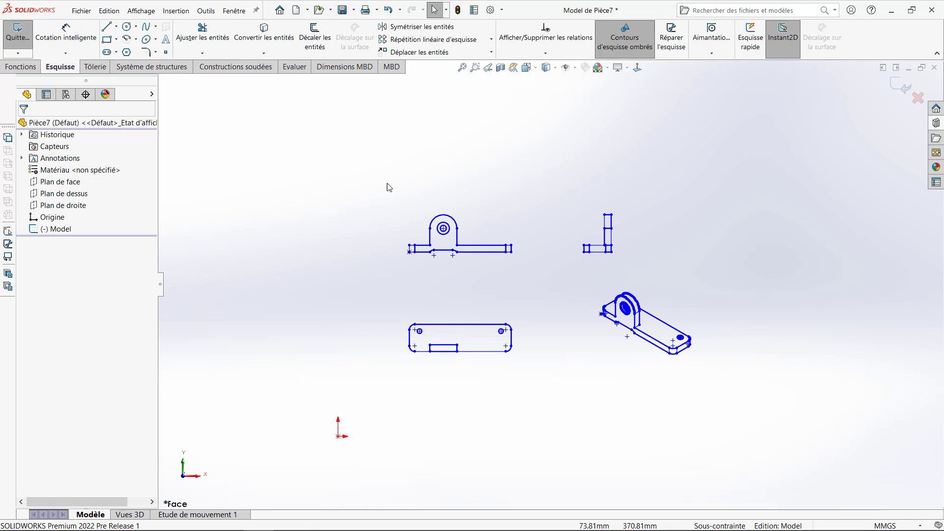
mouse_move(372, 180)
left_mouse_down()
mouse_move(727, 406)
mouse_move(721, 400)
left_mouse_up()
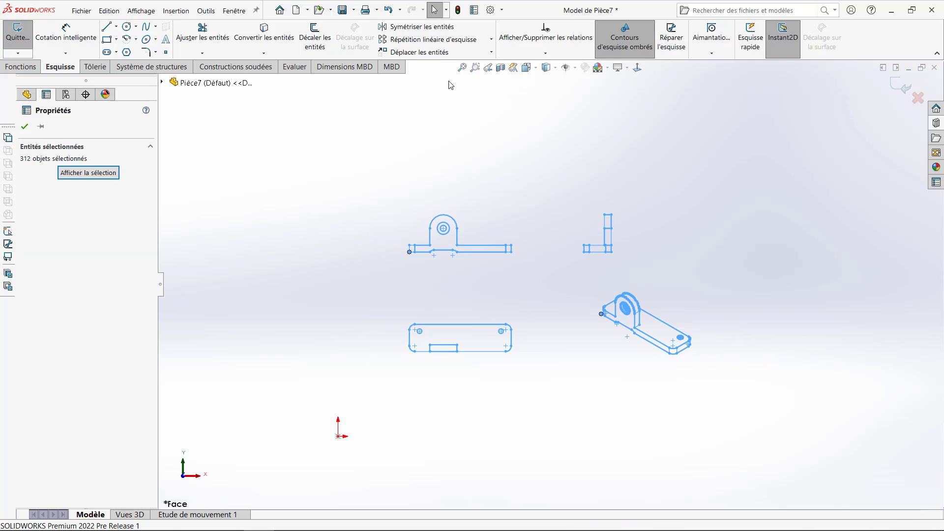
left_click(436, 54)
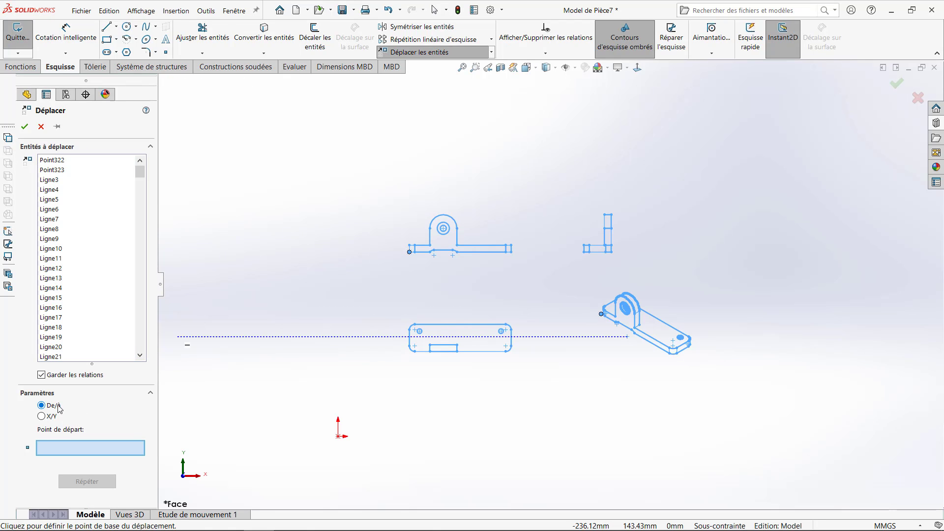
left_click(409, 253)
left_click(338, 437)
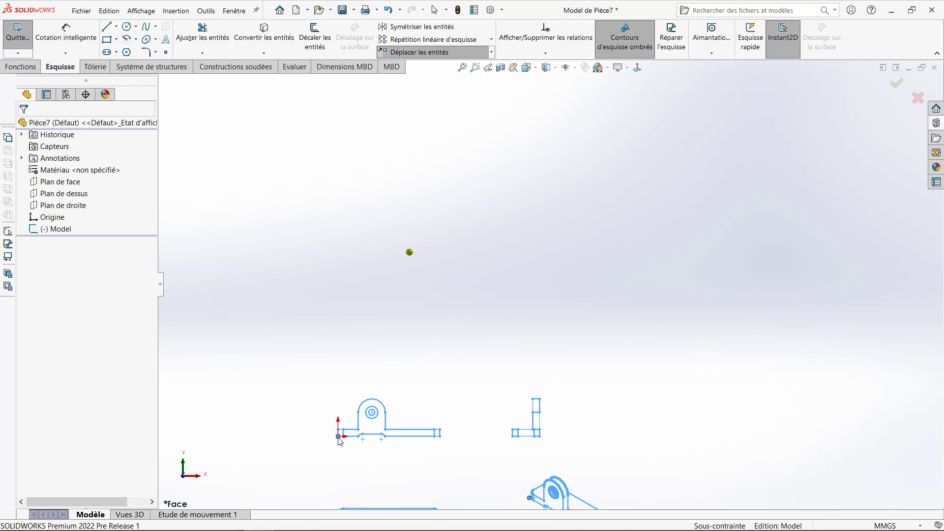
Undock the 2D to 3D toolbar and assign all entities of the front view as the Front sketch.
key("f")
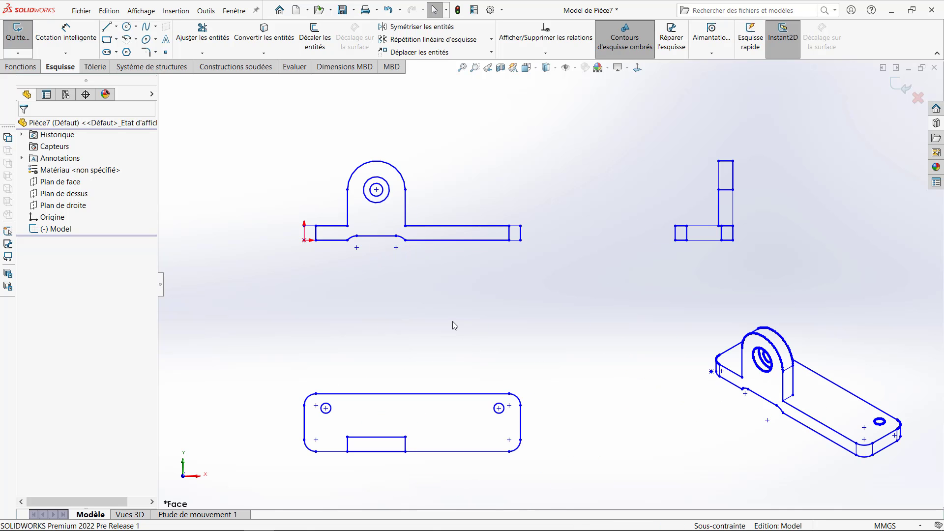
left_click_drag(6, 125, 191, 116)
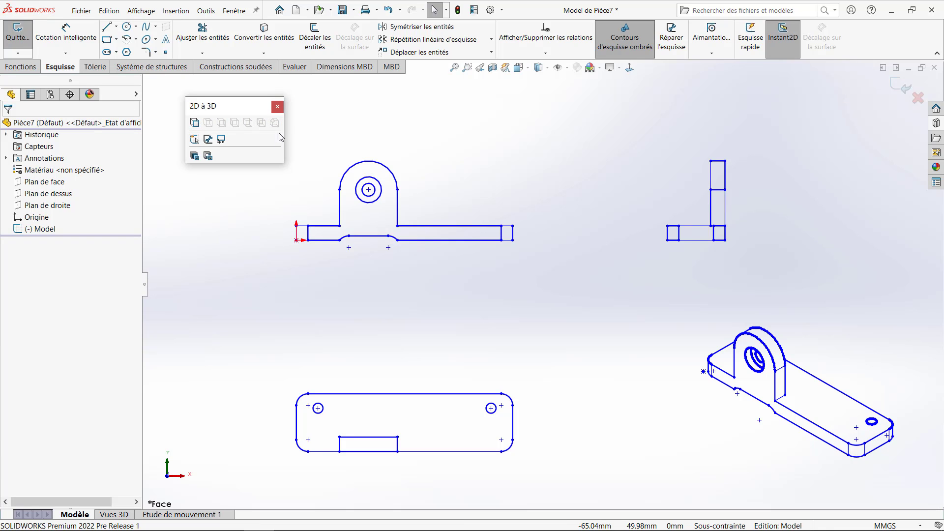
left_click_drag(246, 106, 211, 90)
mouse_move(270, 129)
left_mouse_down()
mouse_move(279, 149)
mouse_move(427, 256)
mouse_move(542, 258)
left_mouse_up()
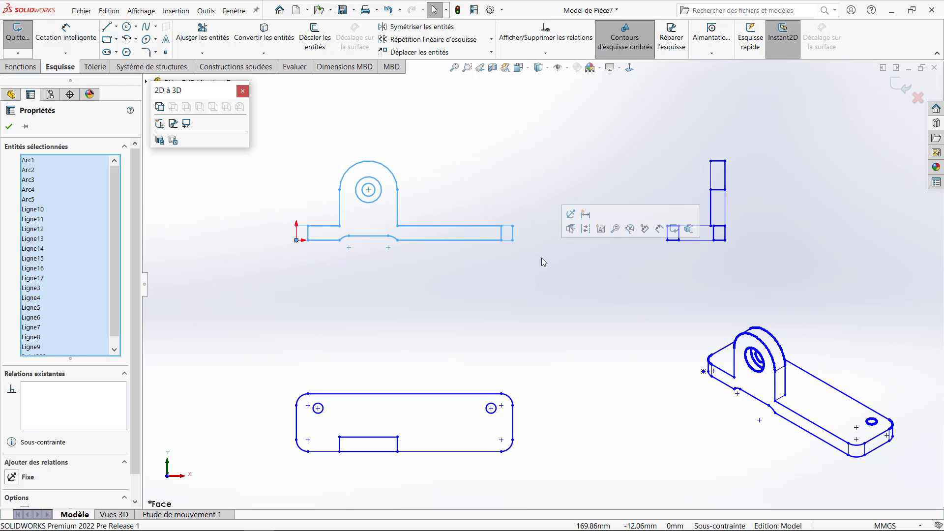
left_click(159, 108)
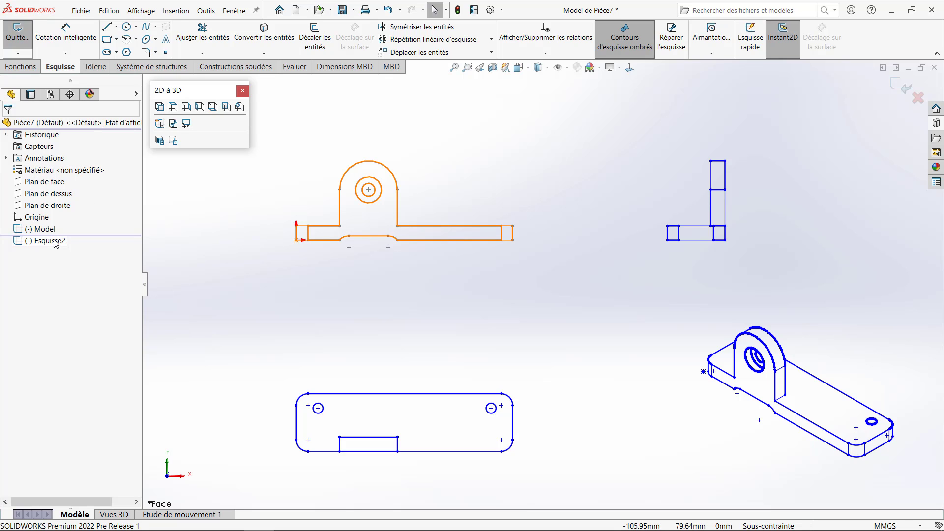
Try assigning the side view's entities as the Right sketch, and undo that assignment.
left_click_drag(612, 117, 798, 267)
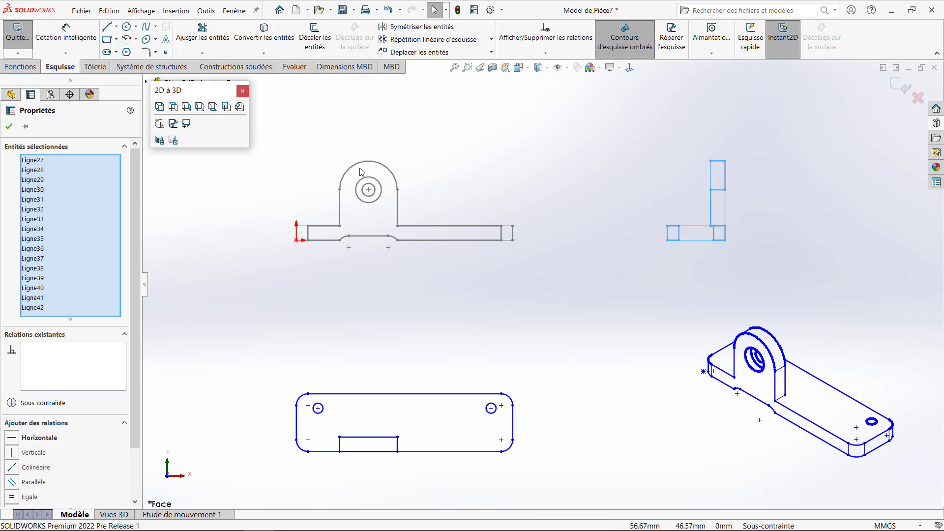
left_click(192, 110)
left_click(320, 154)
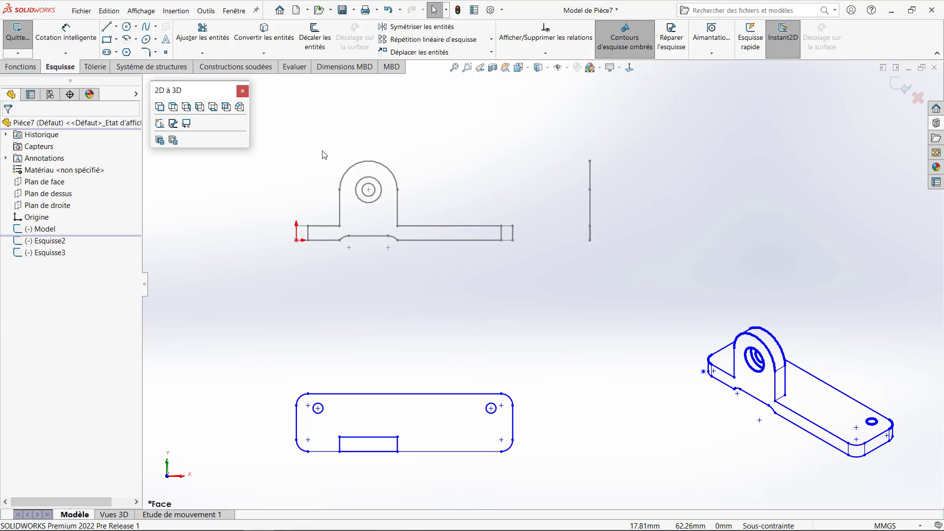
scroll(514, 205, "up", 2)
mouse_move(518, 205)
middle_mouse_down()
mouse_move(491, 215)
mouse_move(560, 246)
middle_mouse_up()
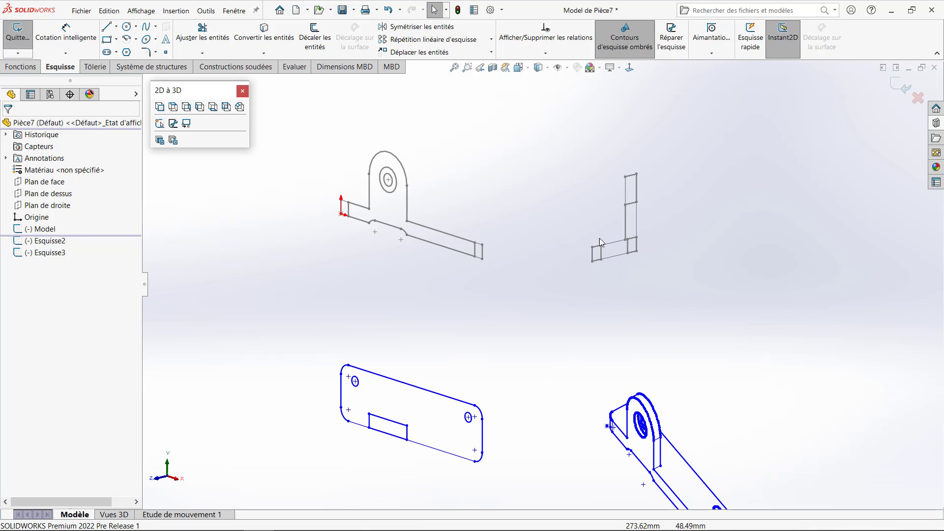
left_click(388, 10)
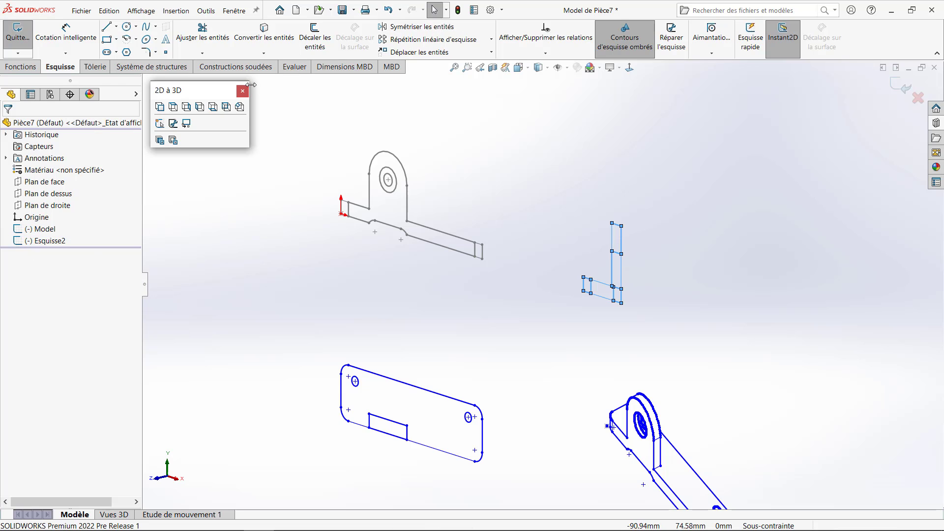
Assign the side view as the Left sketch and align its vertical edge with the end edge of the front sketch.
left_click(200, 108)
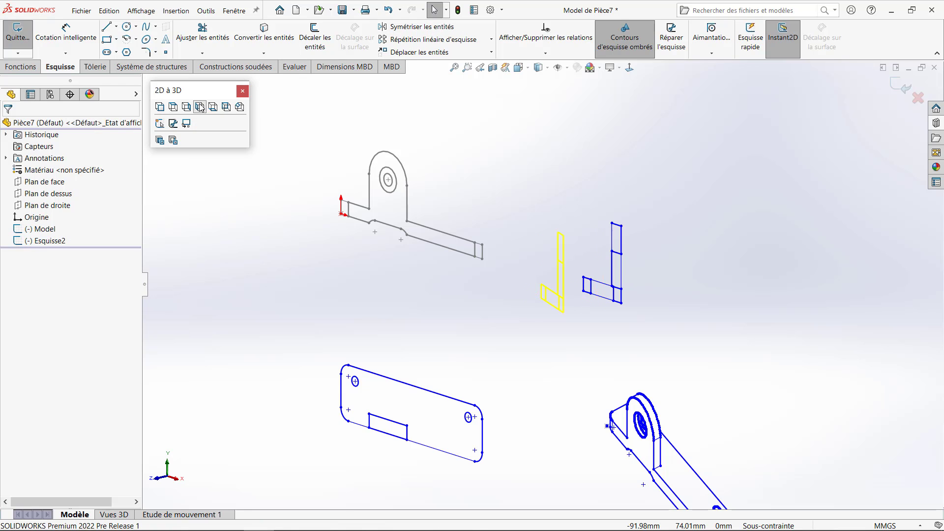
mouse_move(288, 217)
middle_mouse_down()
mouse_move(252, 208)
mouse_move(263, 206)
middle_mouse_up()
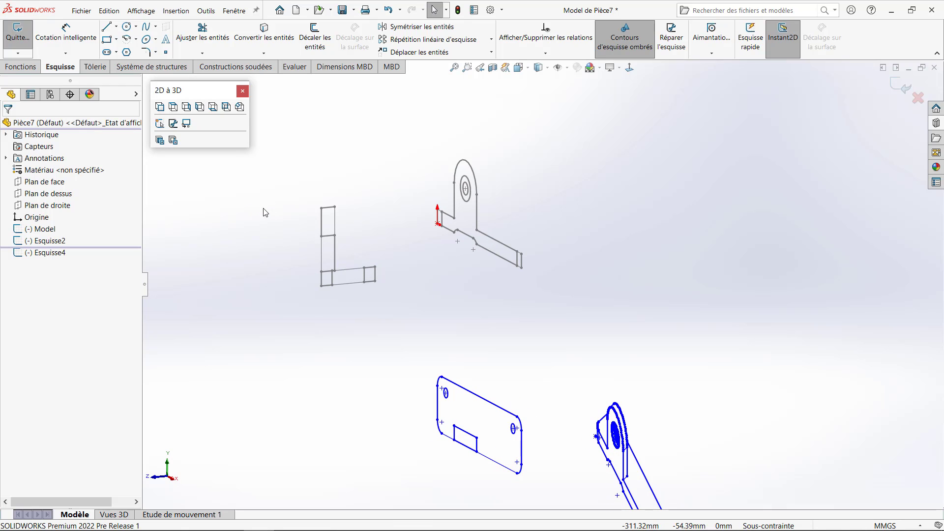
left_click(322, 254)
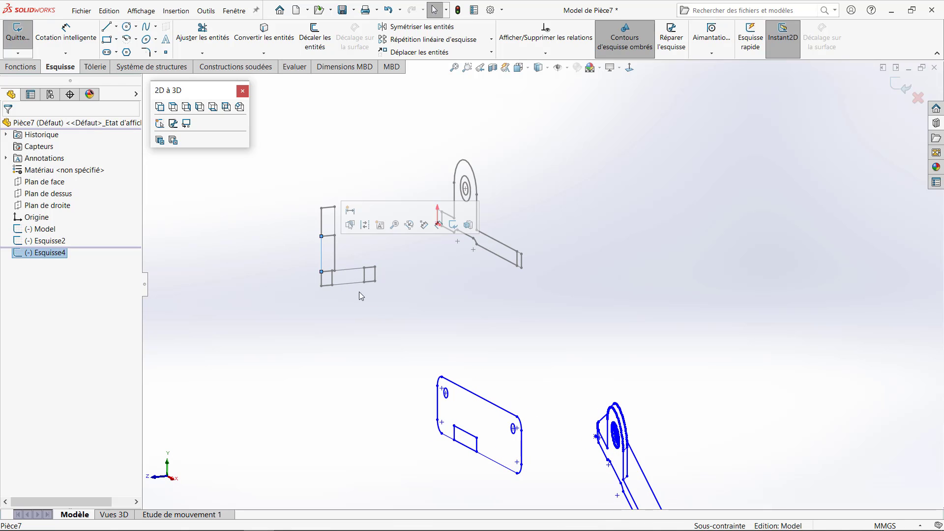
left_click(521, 262, "ctrl")
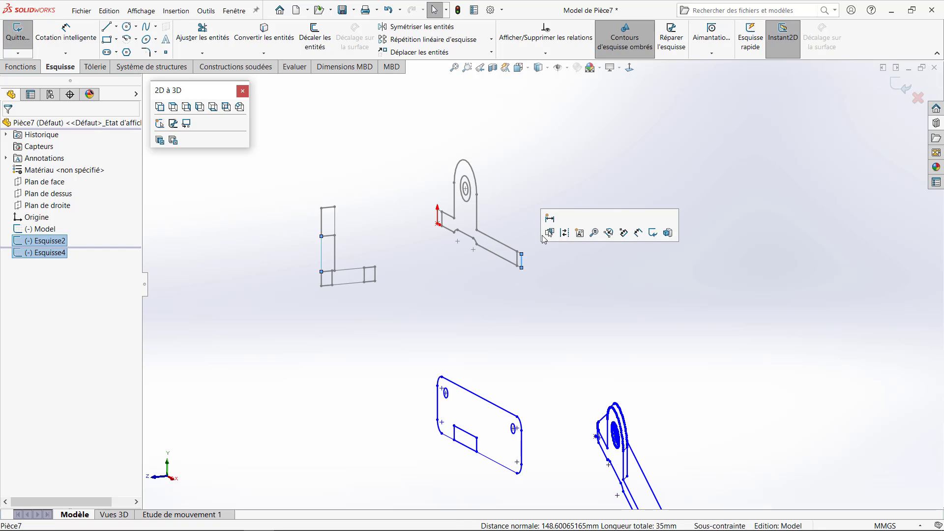
left_click(187, 124)
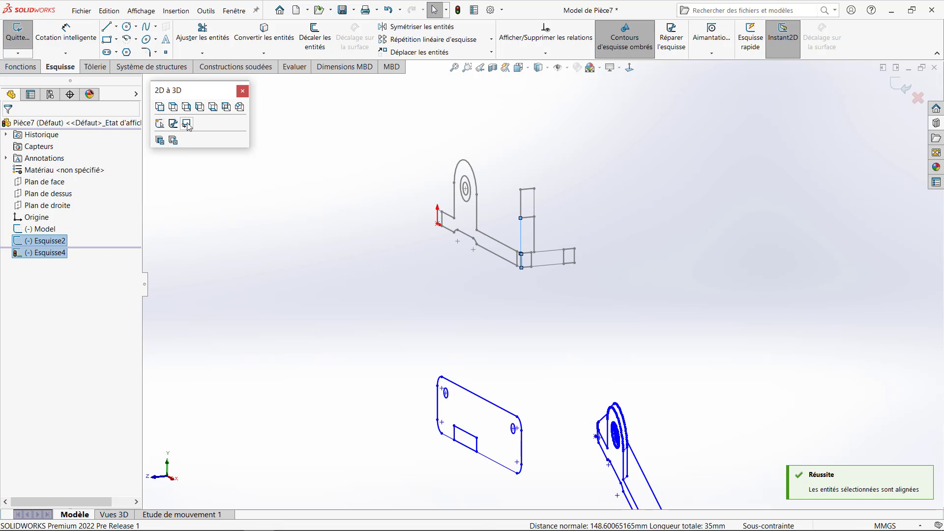
left_click(276, 257)
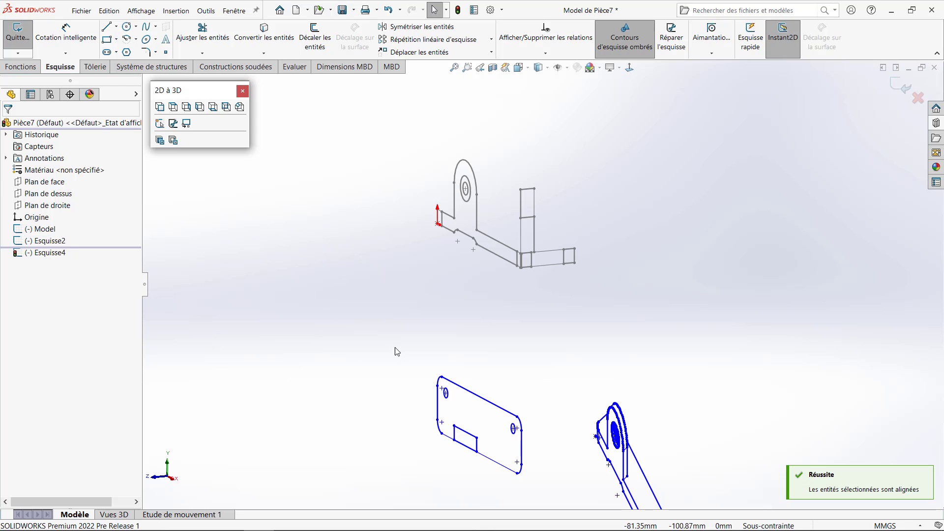
Assign the base plate view as the Top sketch and align its long straight edge with the front sketch's lower edge.
left_click_drag(392, 343, 541, 486)
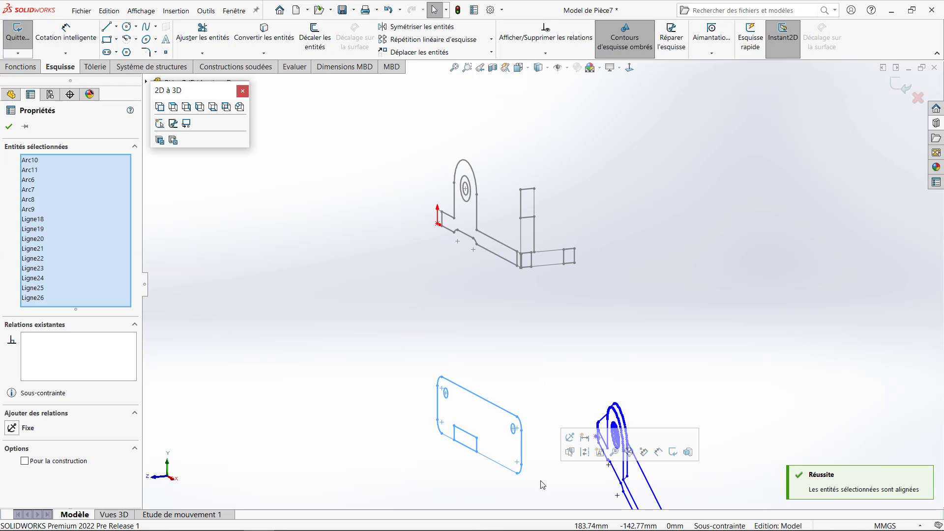
left_click(174, 109)
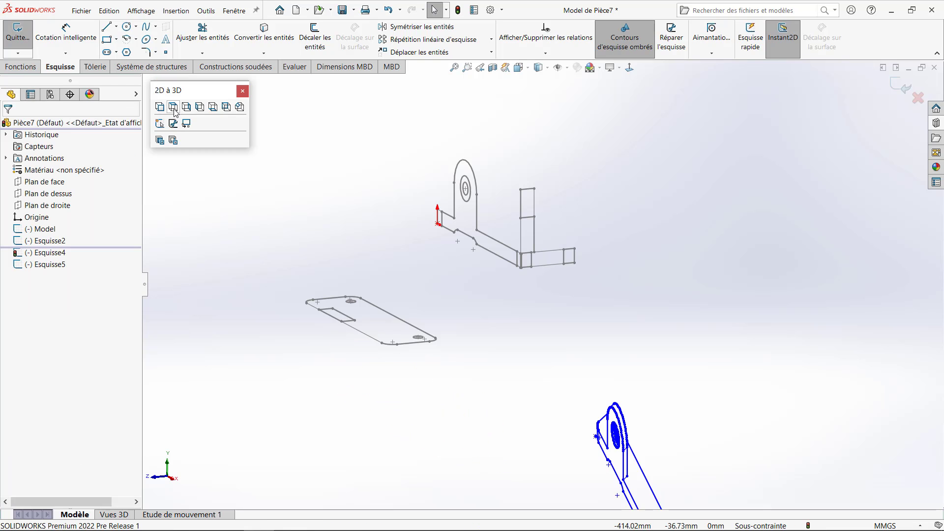
left_click(358, 334)
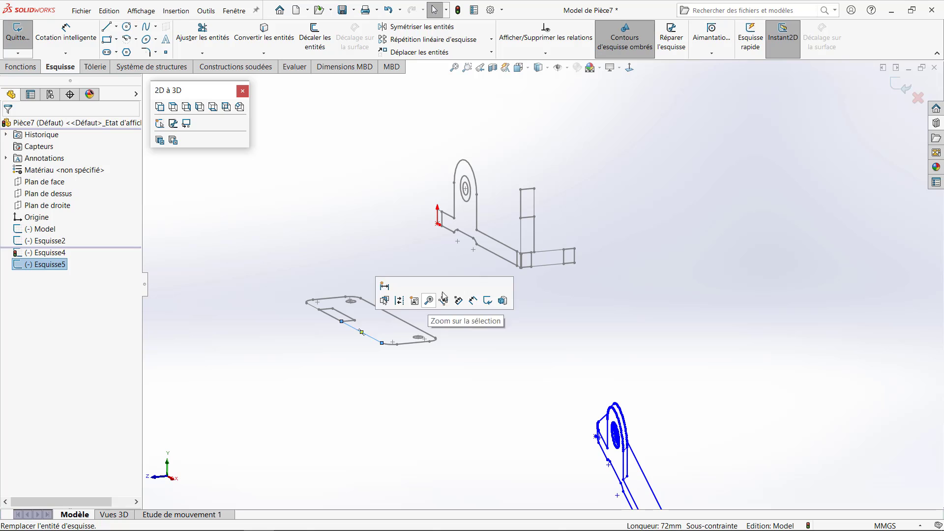
left_click(500, 260, "ctrl")
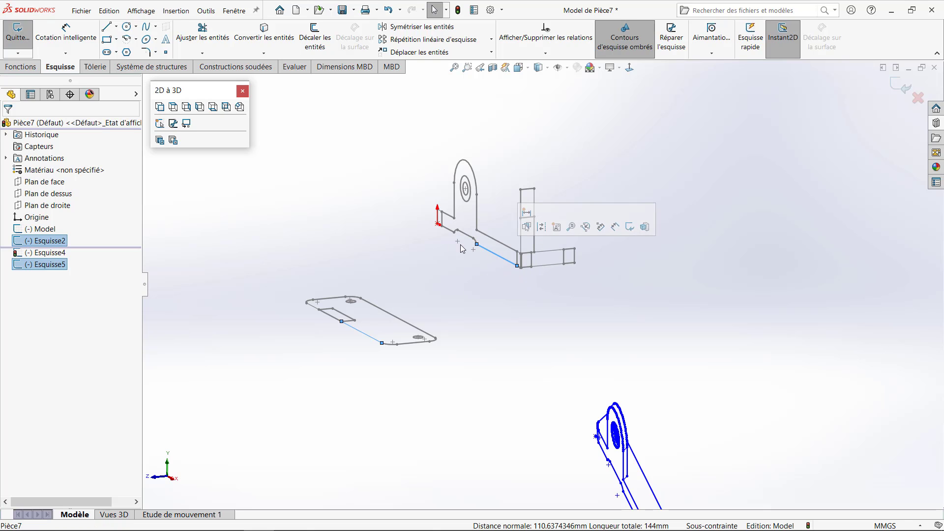
left_click(190, 129)
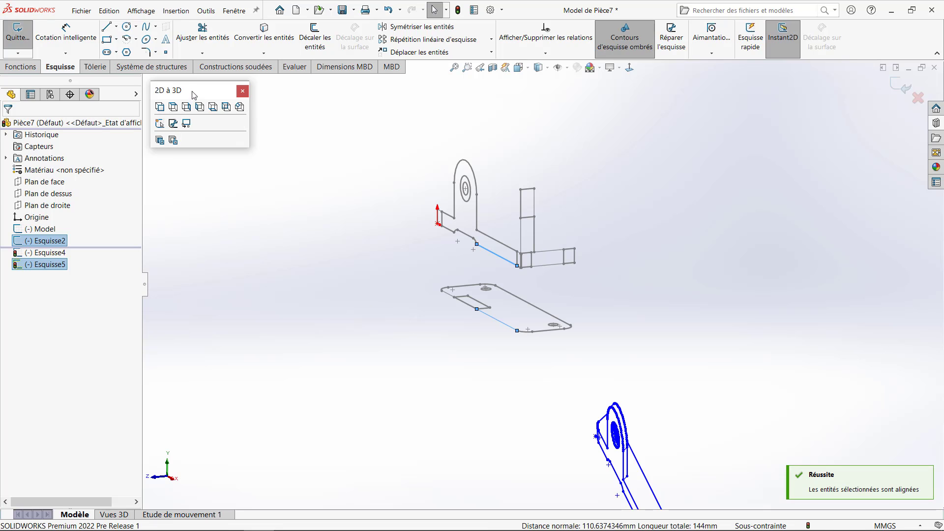
left_click_drag(194, 91, 5, 108)
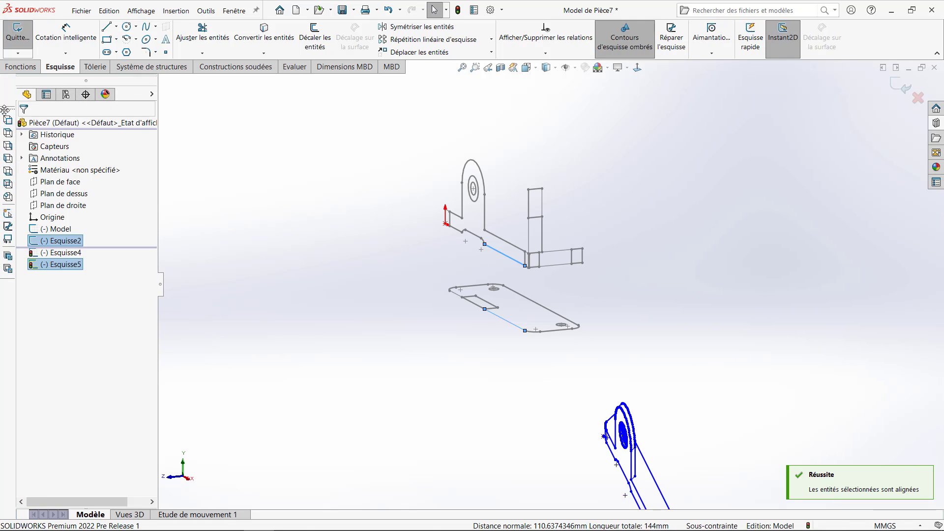
left_click(238, 229)
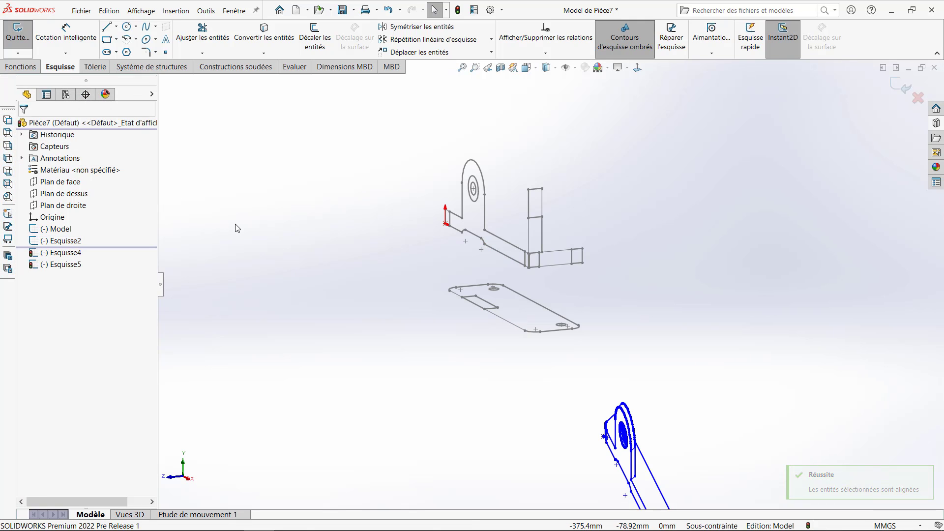
Exit the sketch and delete the leftover Model sketch containing the isometric view.
left_click(900, 85)
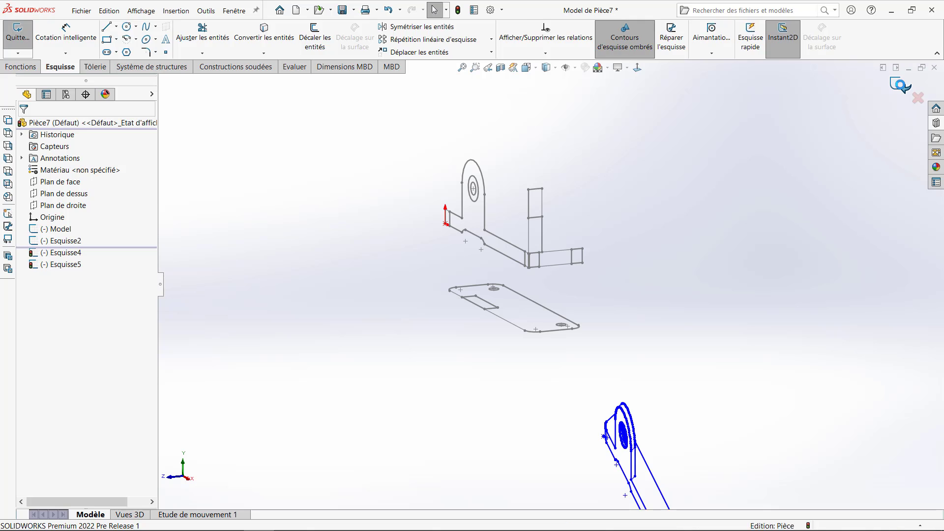
key("ctrl+7")
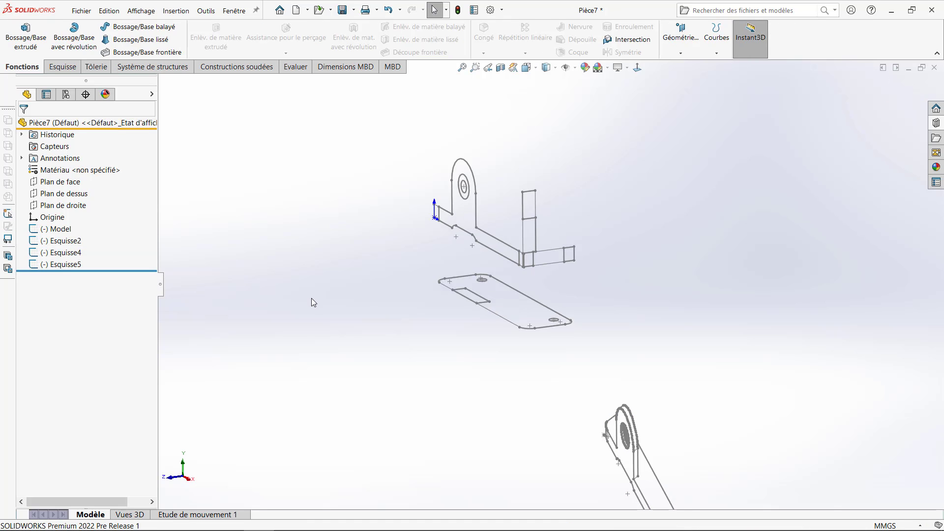
right_click(52, 234)
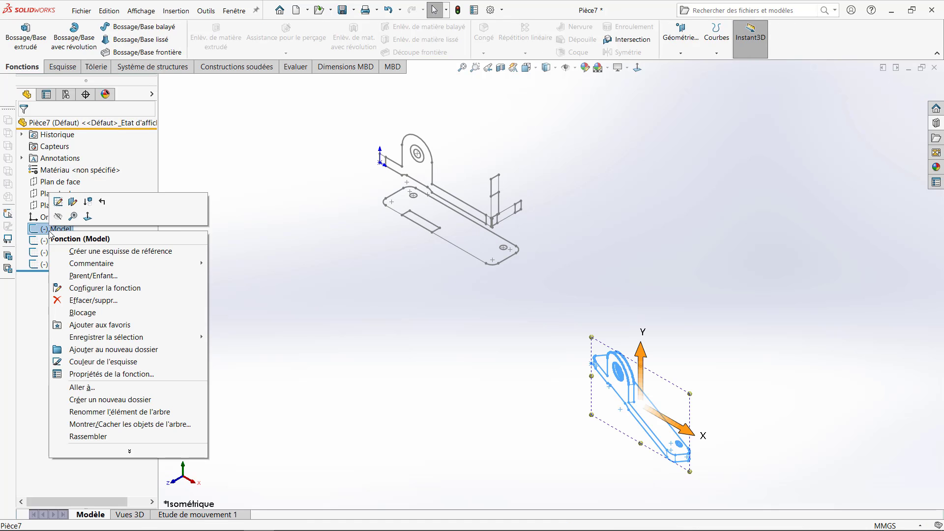
left_click(94, 301)
left_click(553, 125)
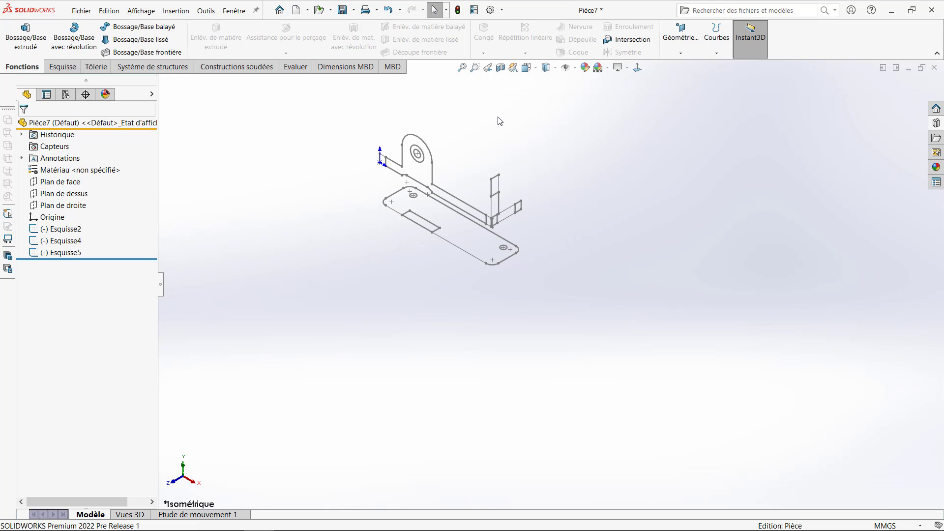
Change the sketch plane of Esquisse2 to Plan de face.
key("f")
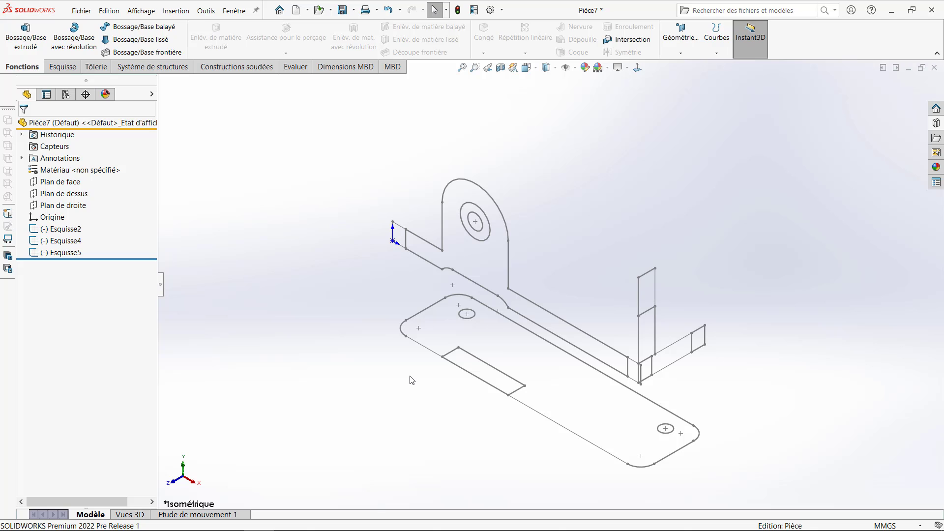
left_click(52, 233)
left_click(72, 201)
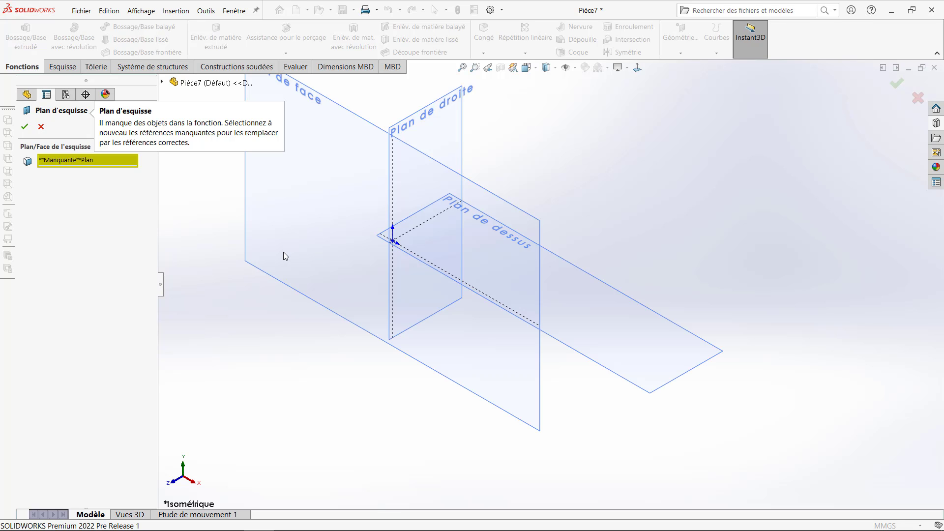
left_click(287, 249)
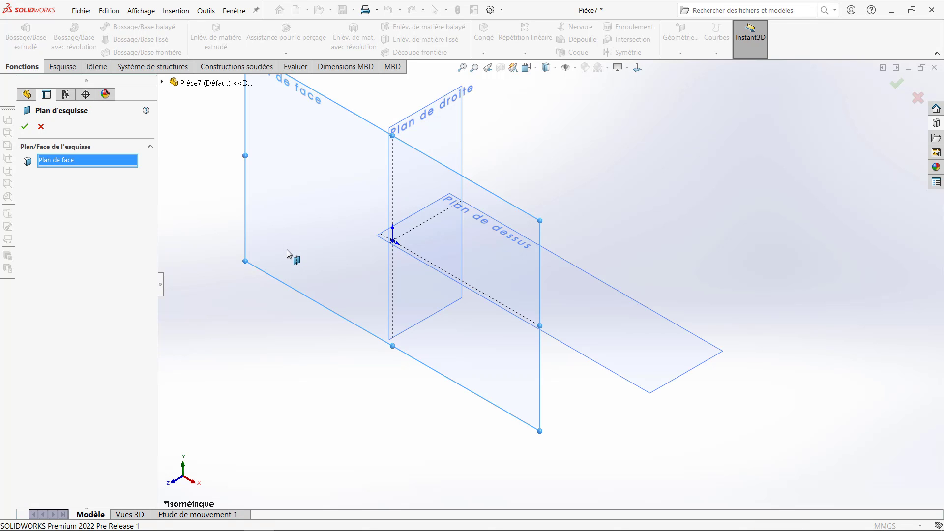
right_click(287, 249)
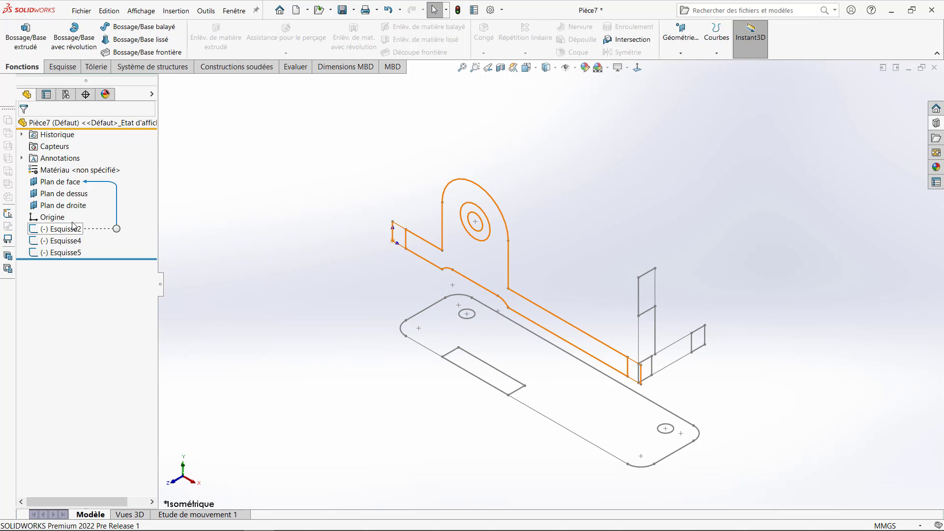
Change the sketch plane of Esquisse4 to Plan de droite.
left_click(61, 241)
left_click(98, 209)
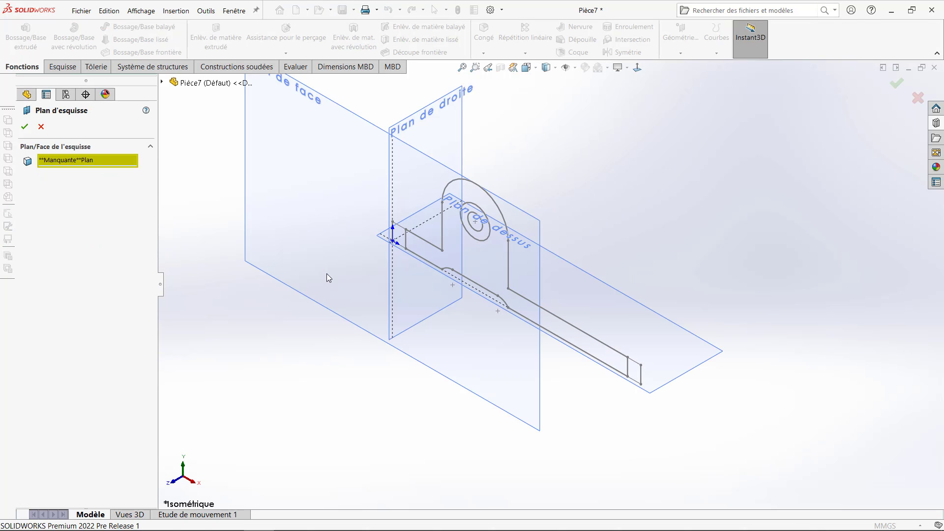
left_click(442, 121)
right_click(442, 121)
Change the sketch plane of Esquisse5 to Plan de dessus.
left_click(61, 240)
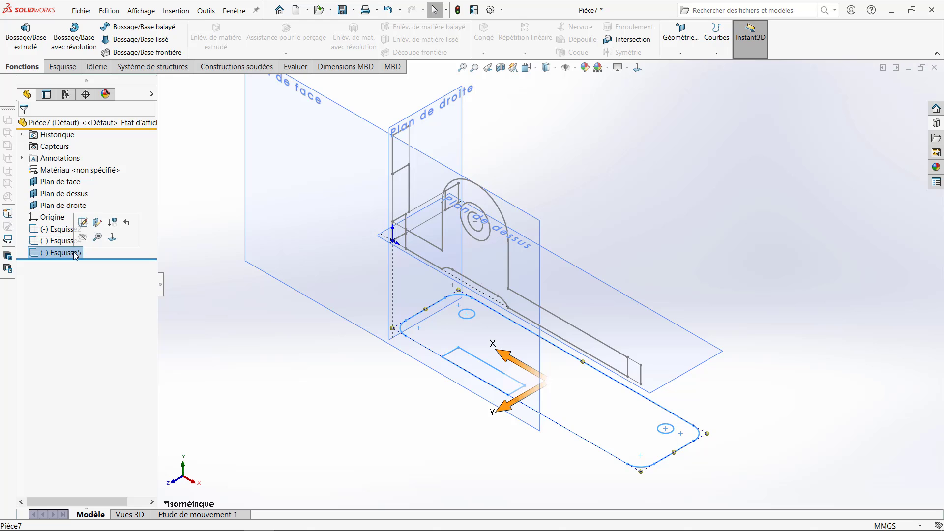
left_click(98, 223)
right_click(590, 320)
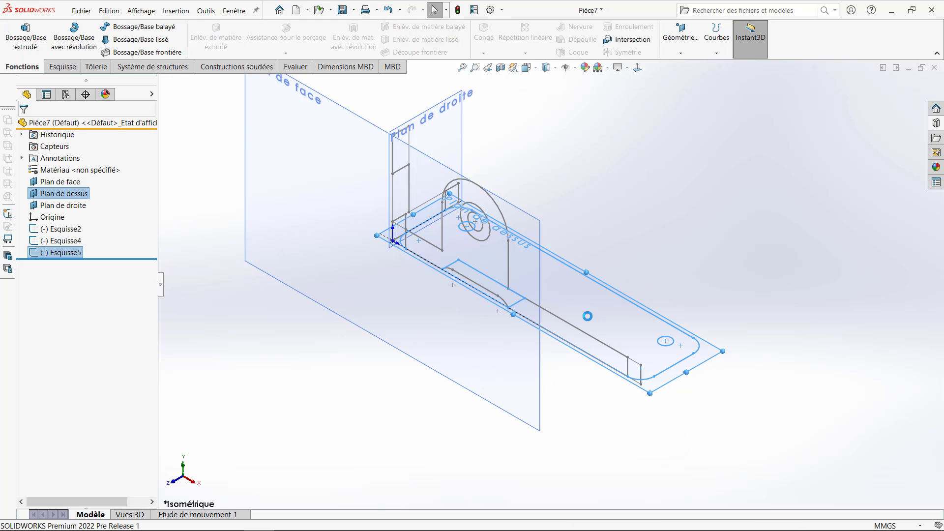
Edit Esquisse5, select all its geometry, and start the Fully Define Sketch command on the selected entities.
left_click(62, 252)
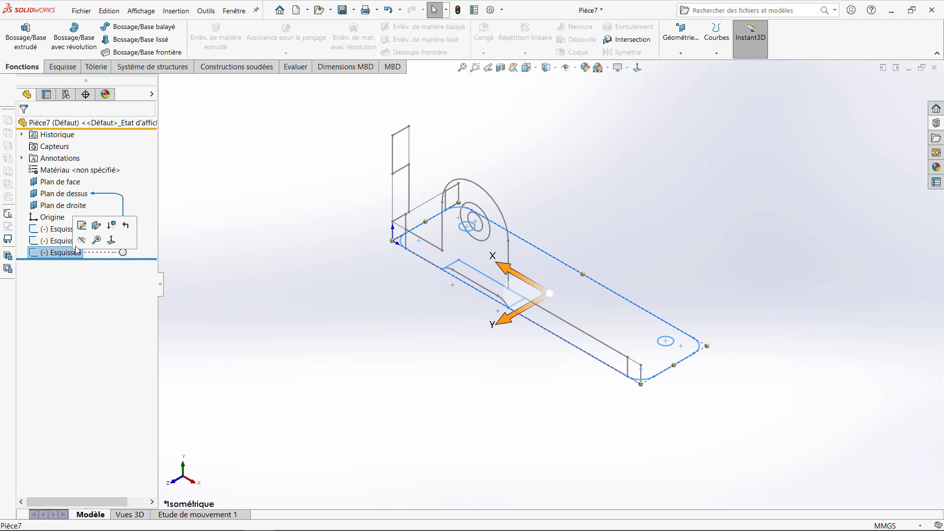
left_click(81, 225)
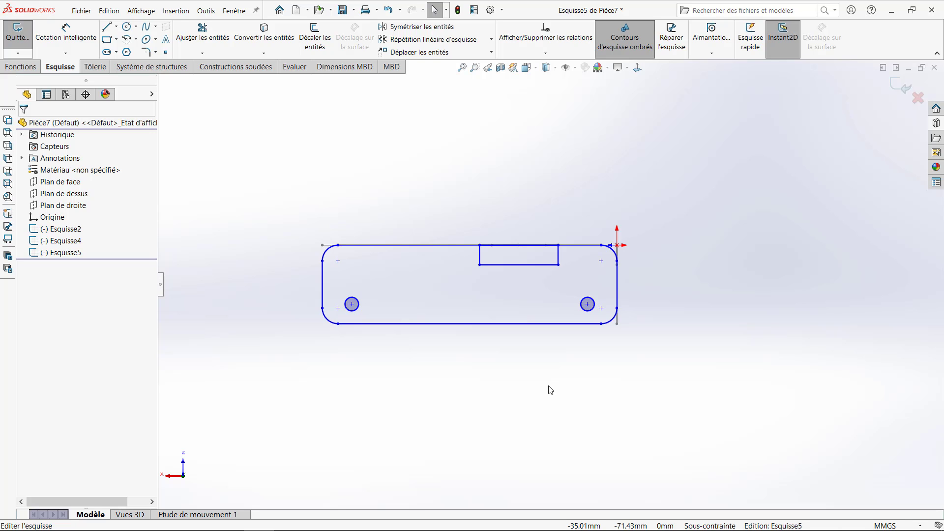
mouse_move(279, 217)
left_mouse_down()
mouse_move(638, 367)
mouse_move(660, 367)
left_mouse_up()
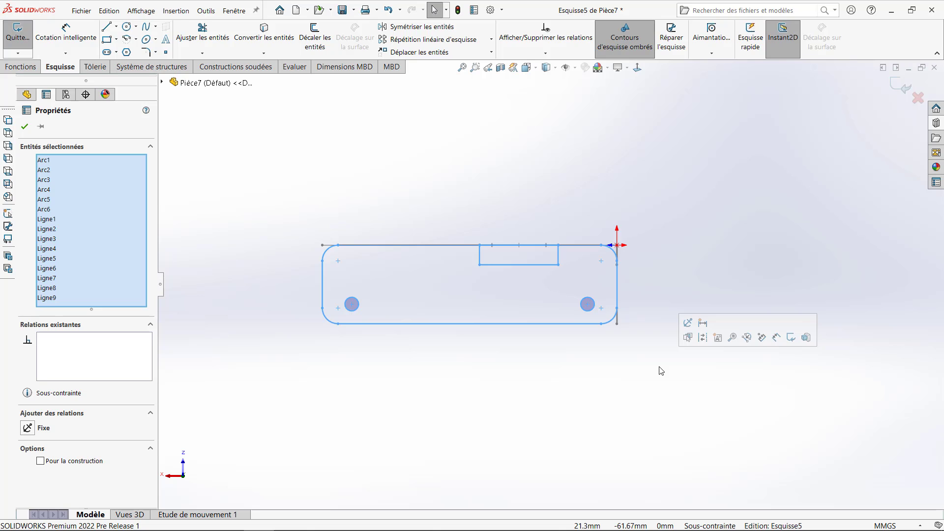
right_click(584, 327)
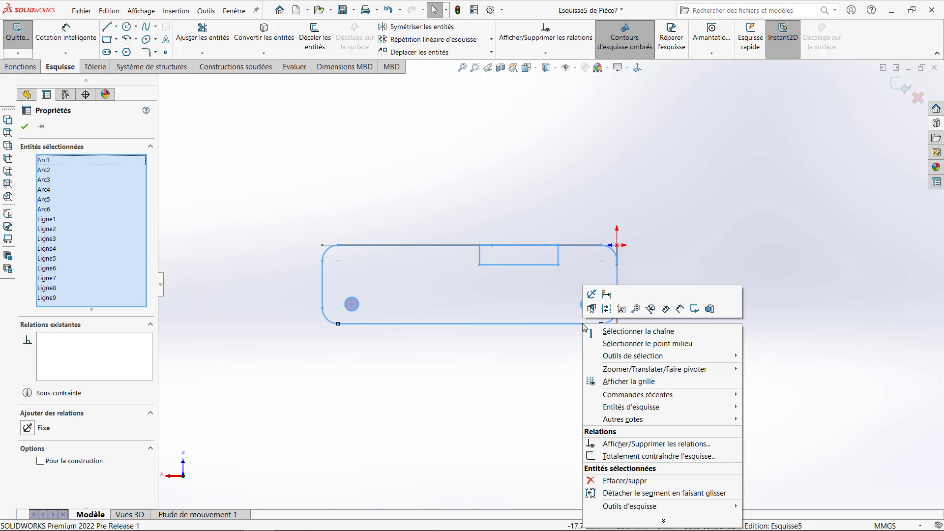
left_click(651, 457)
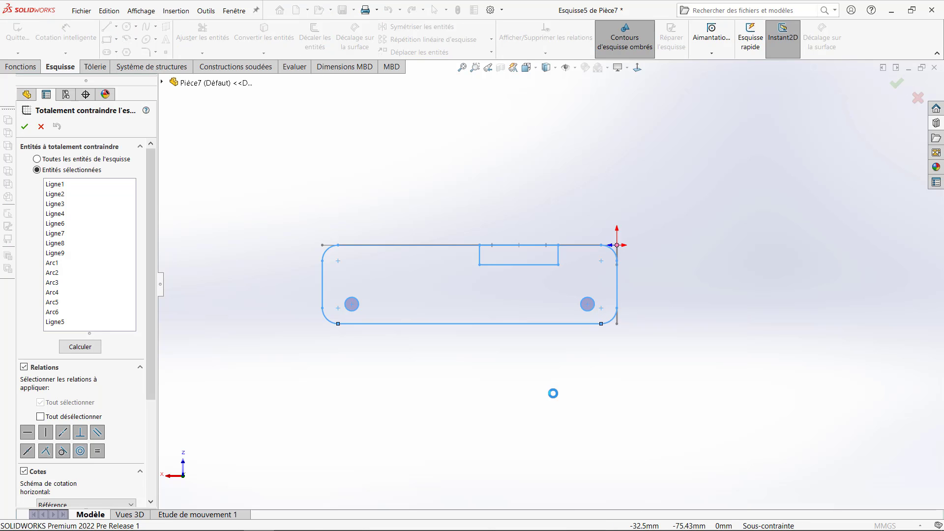
scroll(78, 275, "down", 5)
left_click(24, 253)
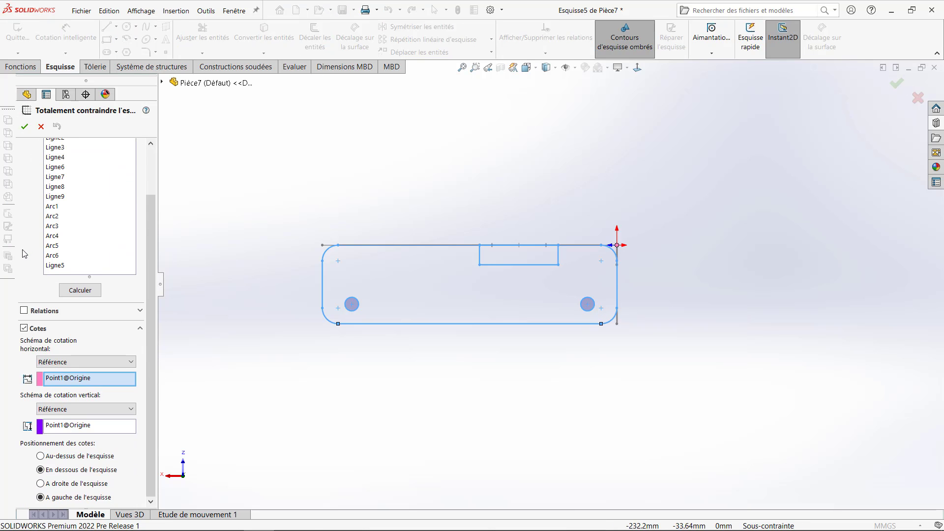
left_click(24, 311)
scroll(123, 418, "down", 4)
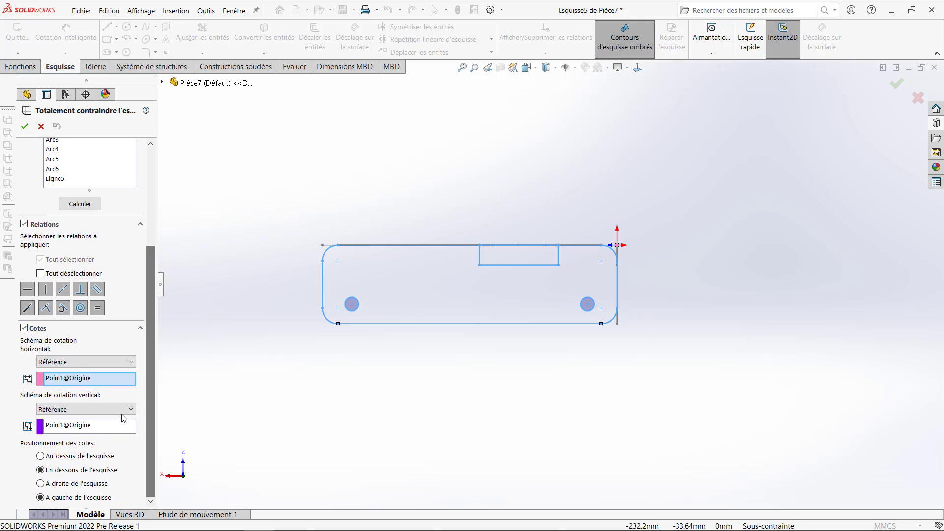
left_click(82, 364)
left_click(83, 366)
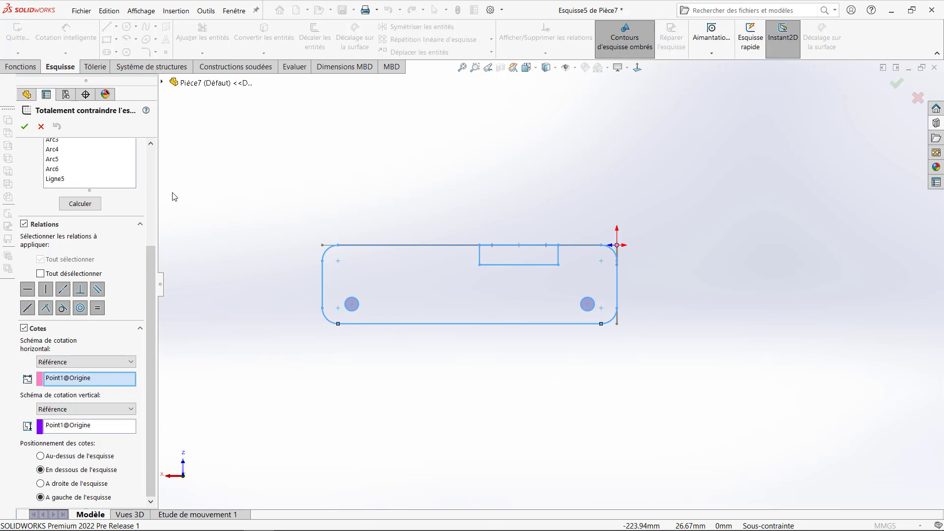
Remove the three notch rectangle lines and the two hole circles from the entities to fully define.
left_click(109, 169)
left_click(480, 255)
left_click(500, 265)
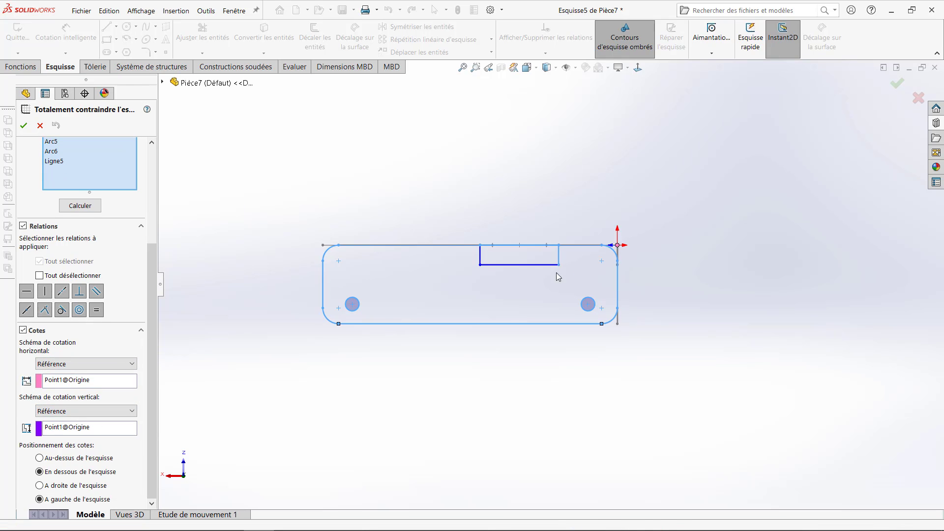
left_click(560, 255)
left_click_drag(331, 280, 605, 317)
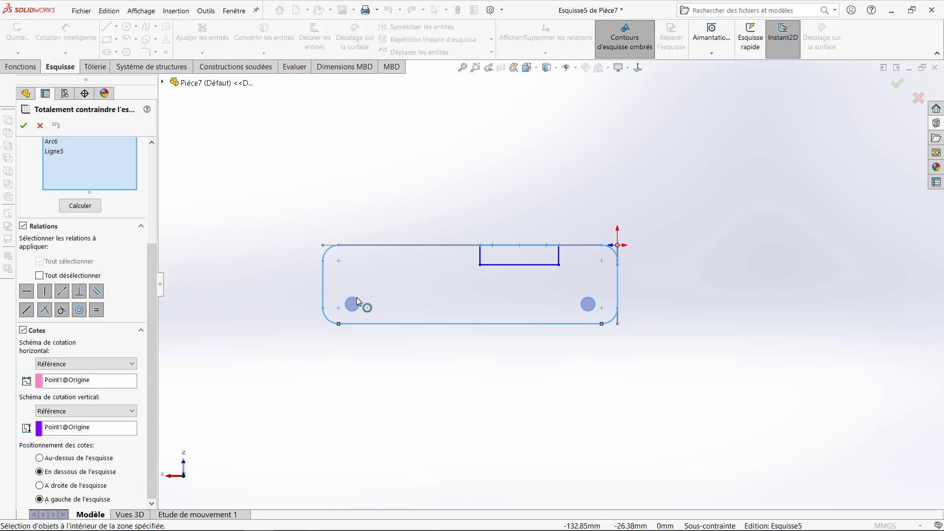
left_click(359, 305)
left_click(587, 304)
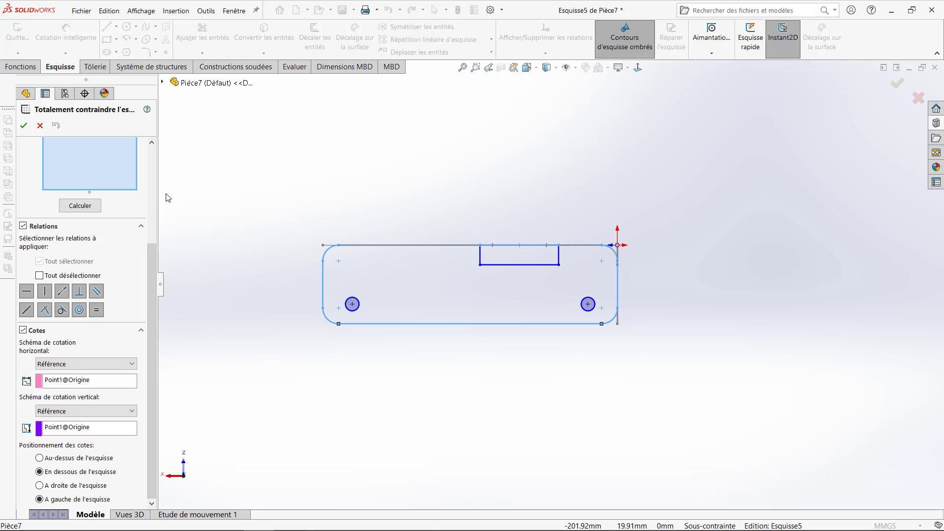
Calculate the relations and dimensions for the plate outline, accept them, and exit Esquisse5.
left_click(81, 206)
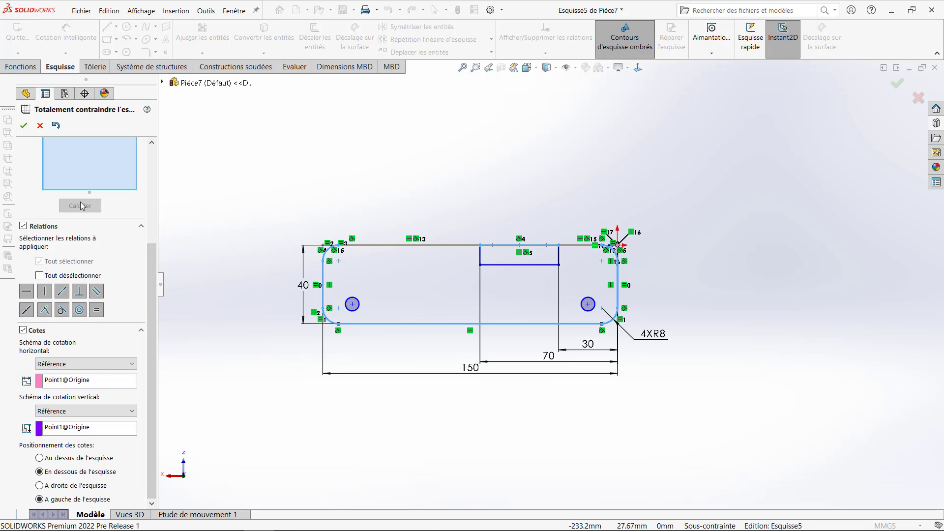
left_click(26, 127)
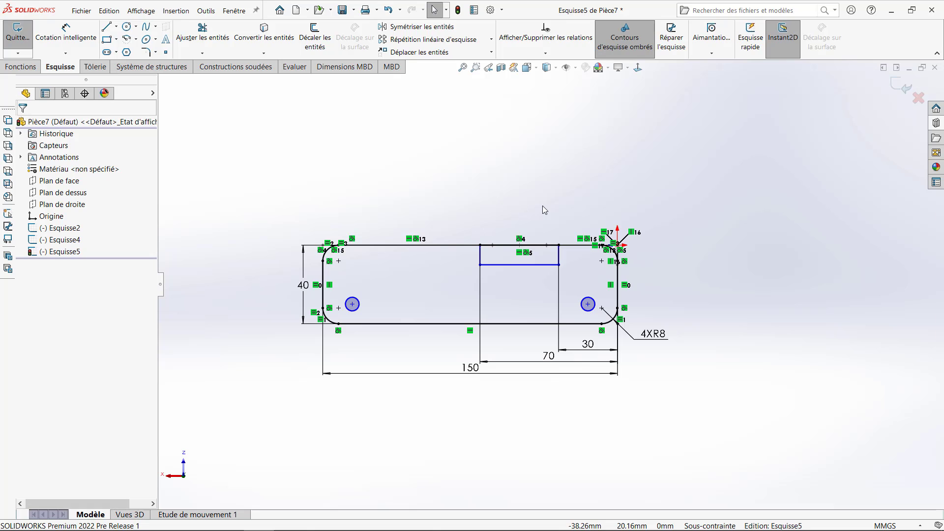
left_click(899, 85)
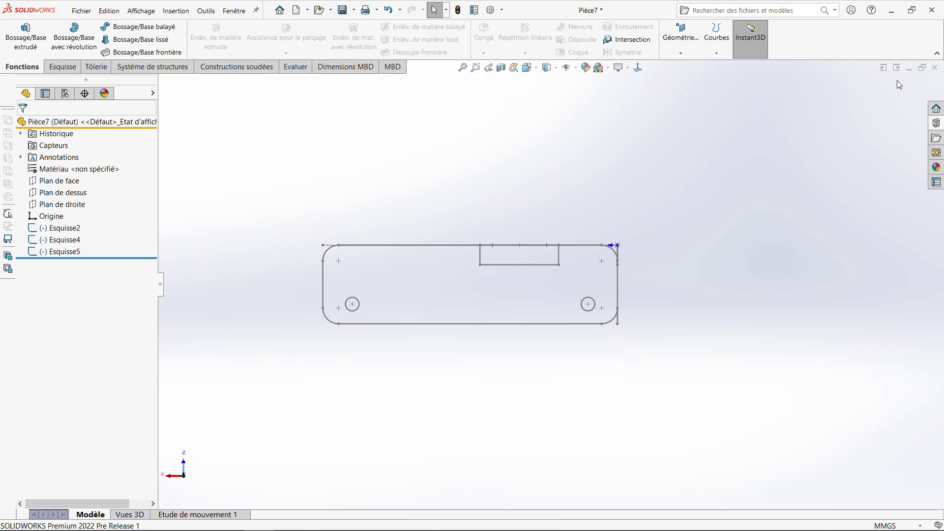
Start a boss extrusion from Esquisse5 and activate the selection of its contours.
key("ctrl+7")
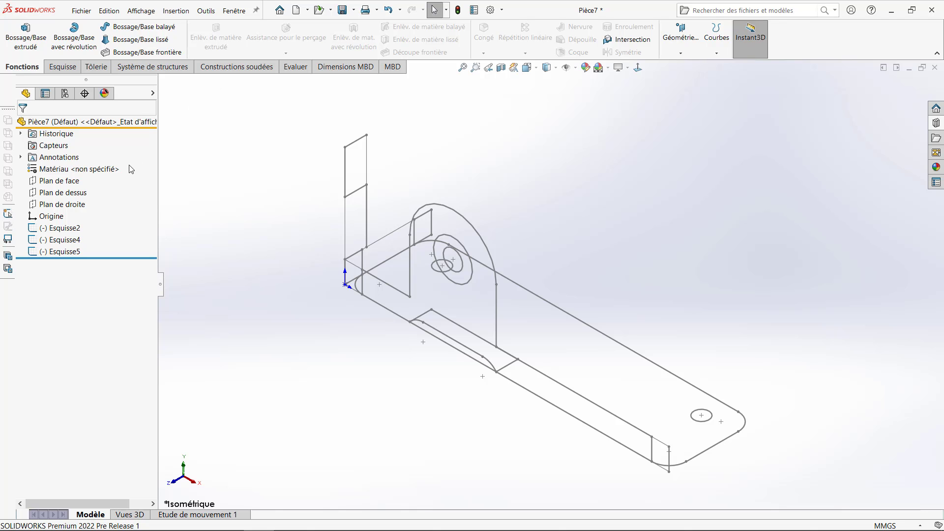
left_click(59, 251)
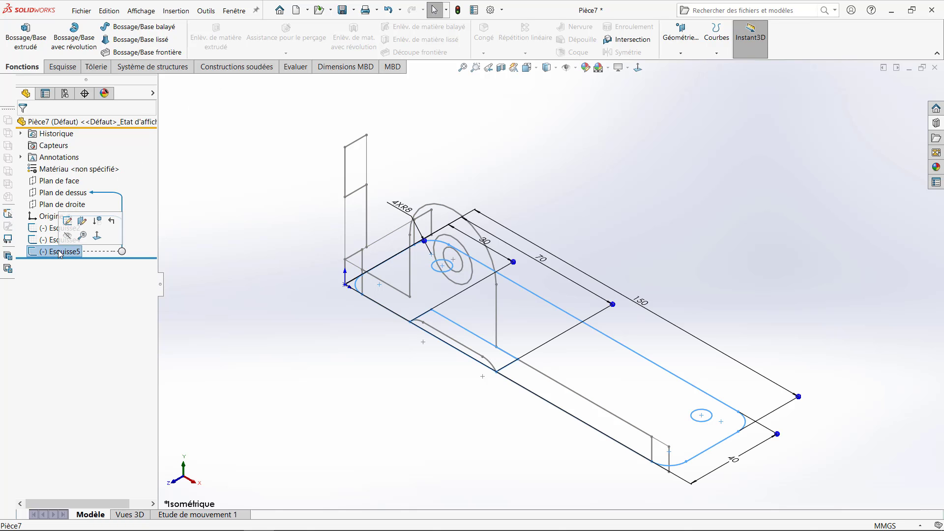
left_click(25, 37)
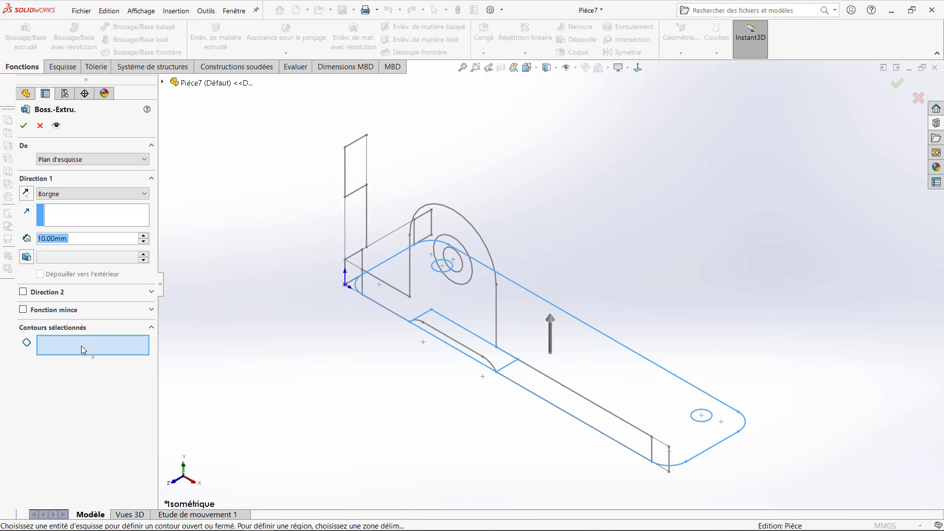
left_click(81, 346)
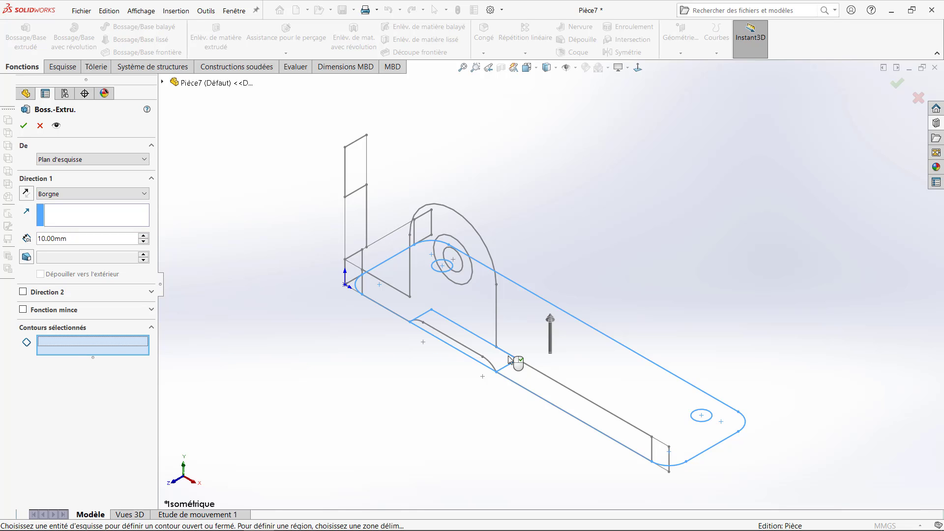
left_click(561, 411)
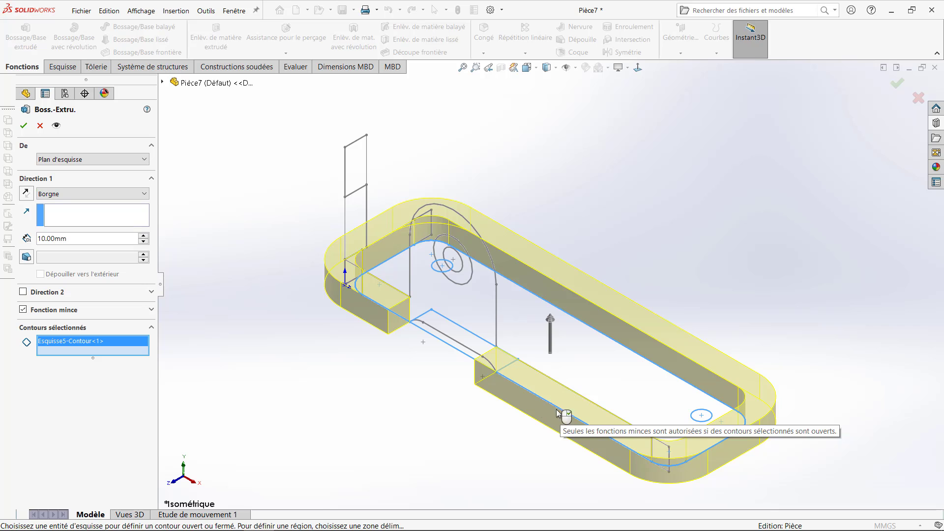
left_click(22, 309)
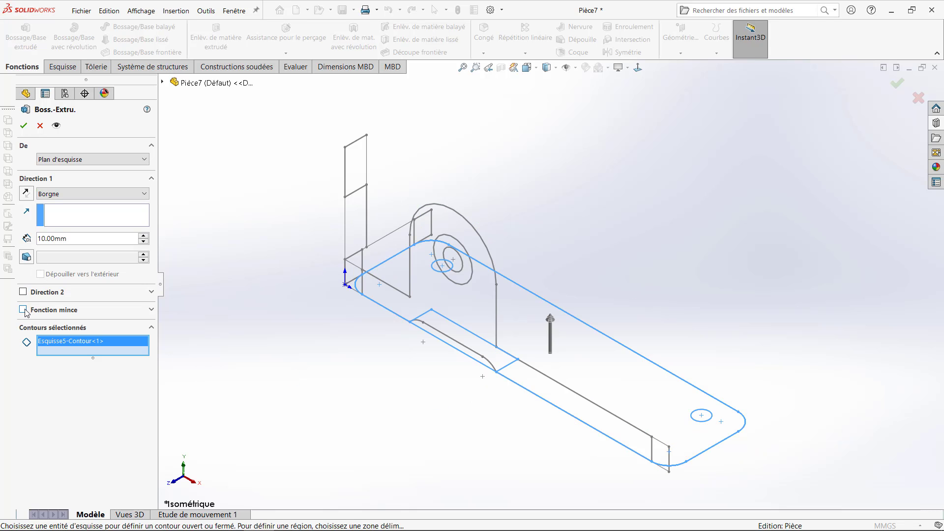
right_click(86, 341)
left_click(106, 358)
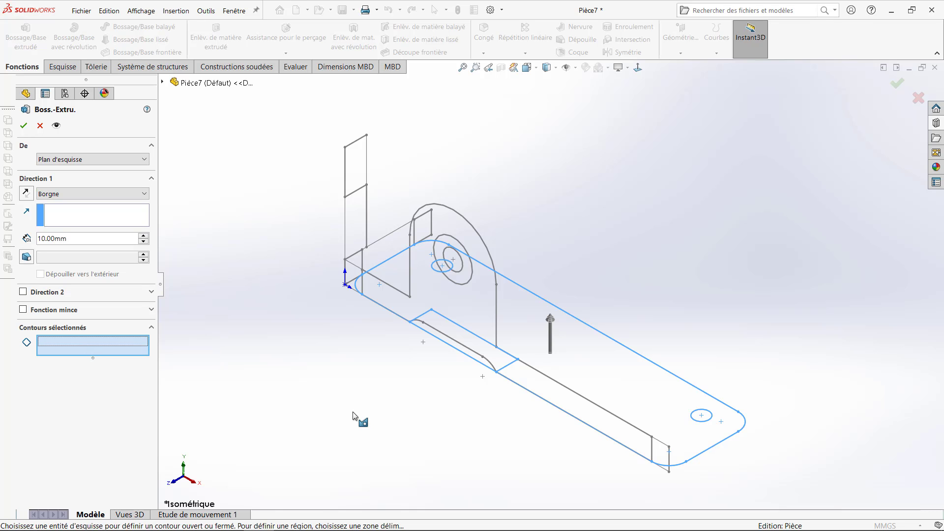
Extrude the full base plate 10 mm from the main region, the notch region and both hole regions of Esquisse5.
left_click(579, 382)
left_click(497, 355)
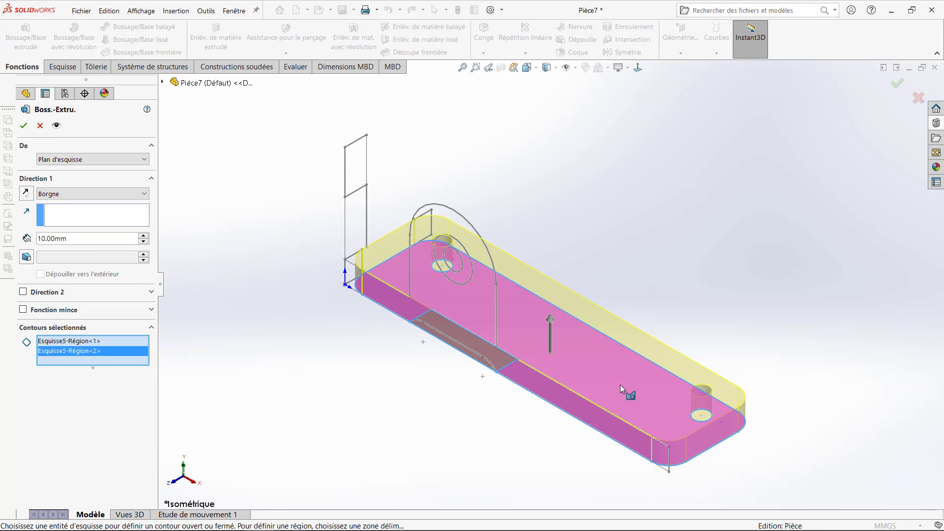
left_click(696, 414)
left_click(446, 269)
right_click(446, 269)
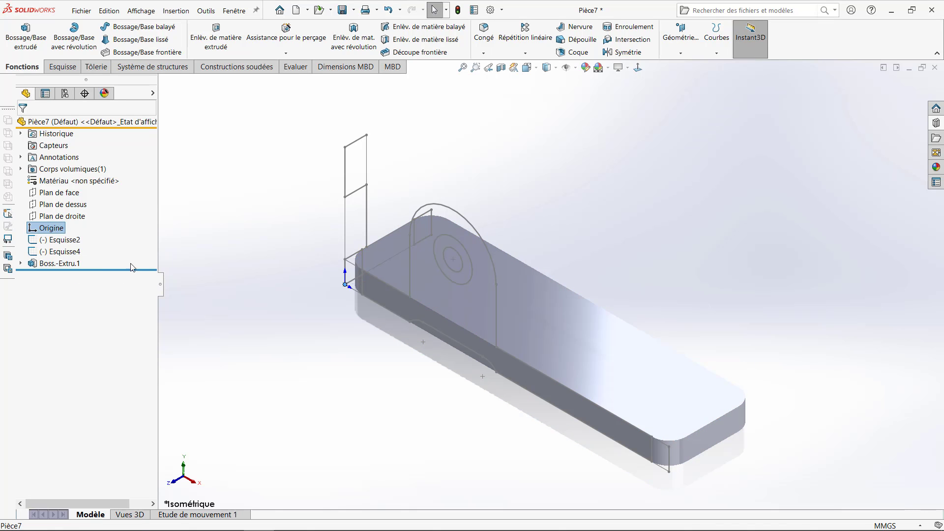
Change the base plate extrusion's end condition to Jusqu'à un sommet, ending at the sketch corner directly above the origin.
left_click(49, 263)
left_click(41, 233)
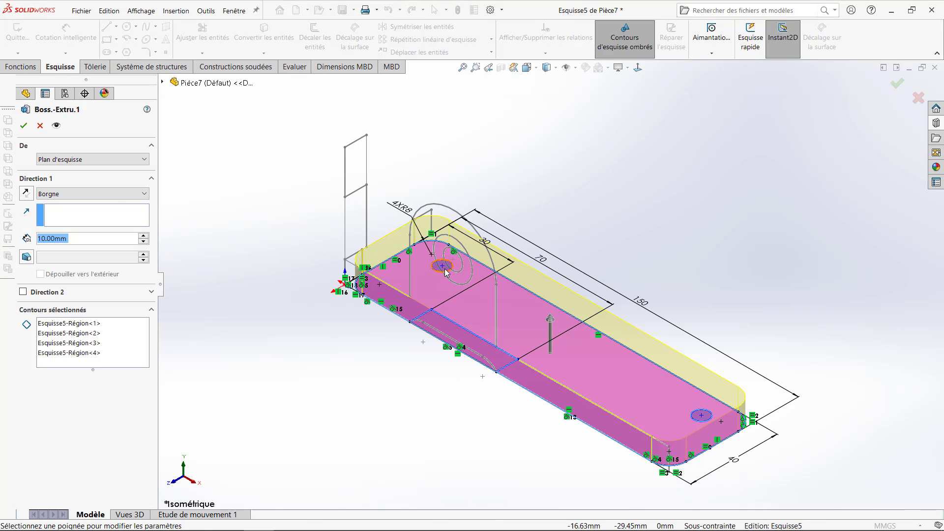
left_click(105, 194)
left_click(74, 213)
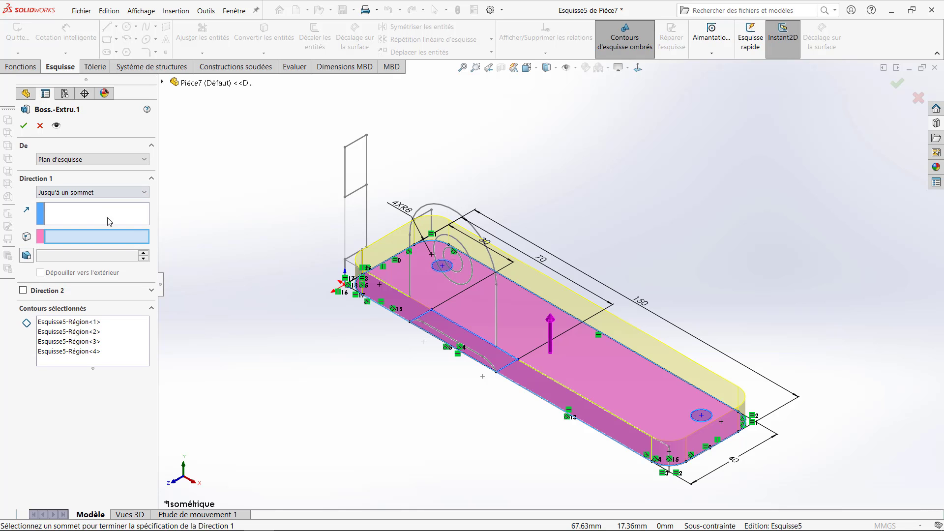
left_click(345, 260)
left_click(23, 125)
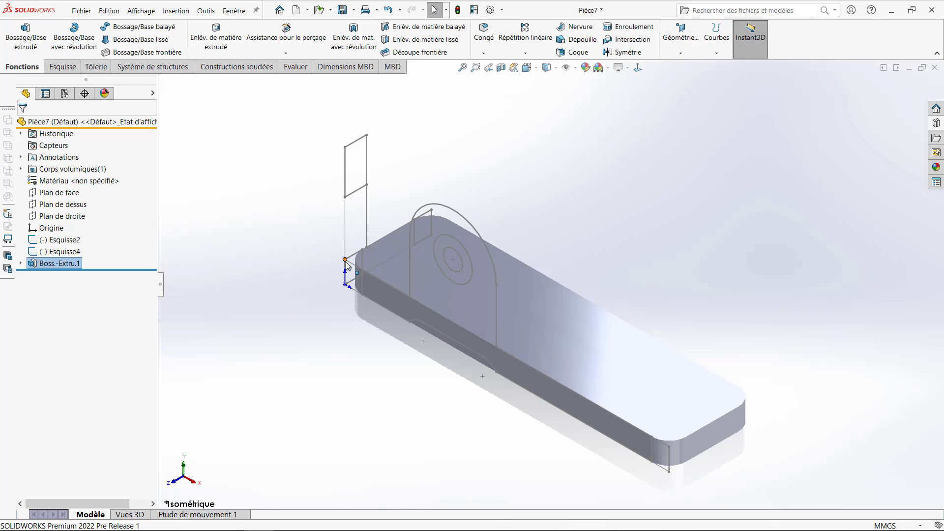
left_click(62, 240)
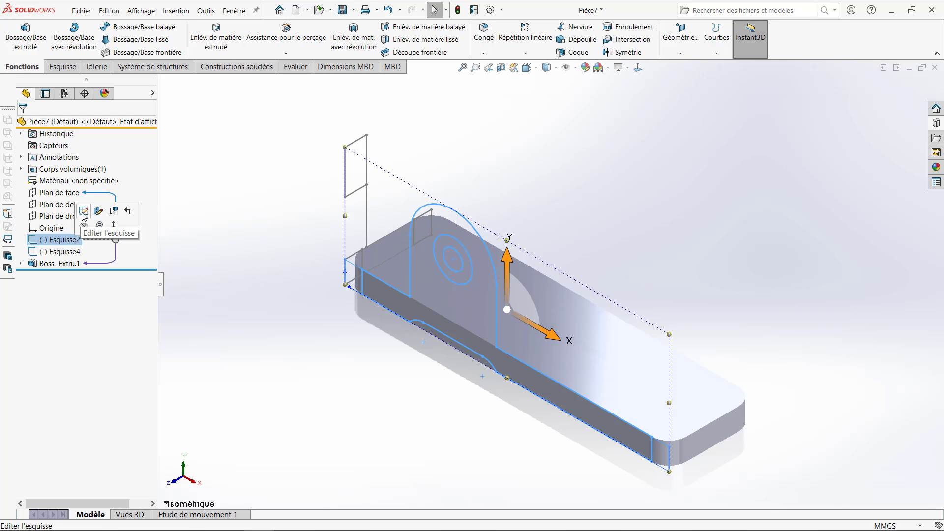
left_click(26, 37)
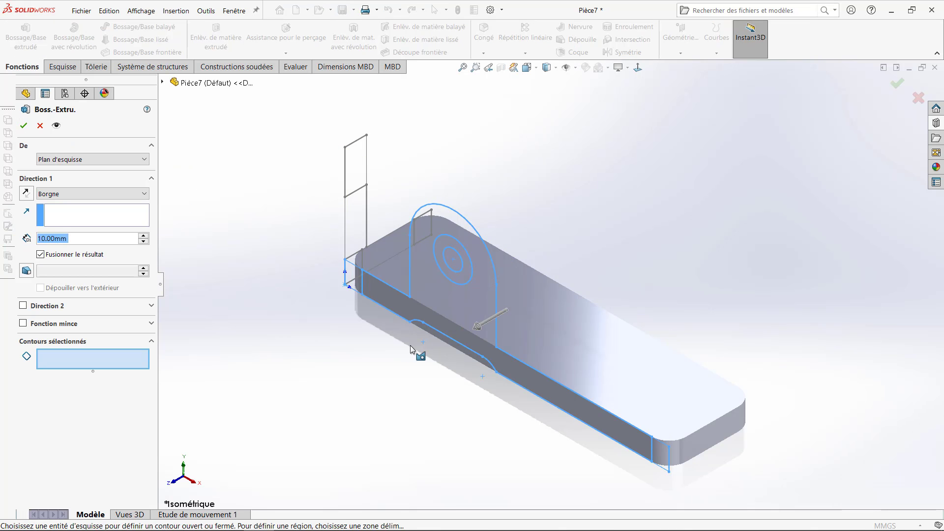
left_click(450, 298)
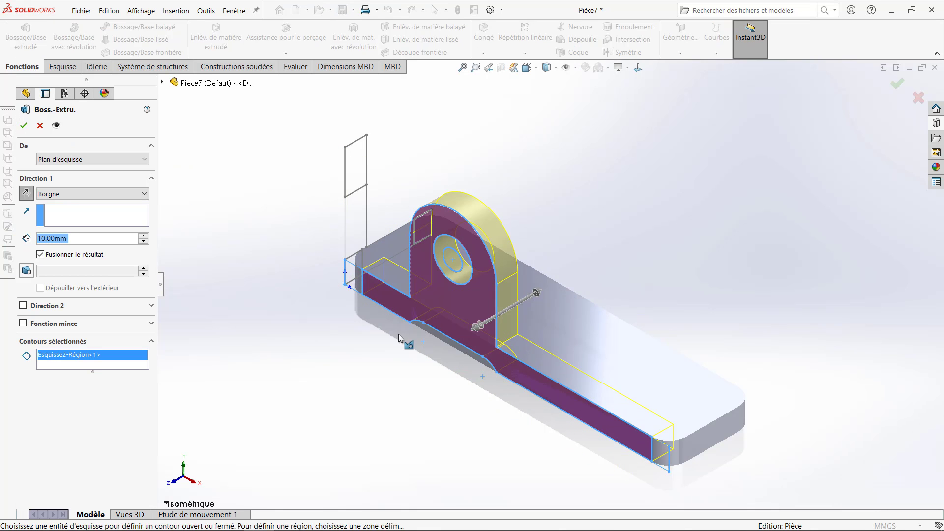
mouse_move(399, 336)
middle_mouse_down()
mouse_move(434, 252)
mouse_move(396, 351)
mouse_move(407, 343)
middle_mouse_up()
scroll(396, 326, "down", 3)
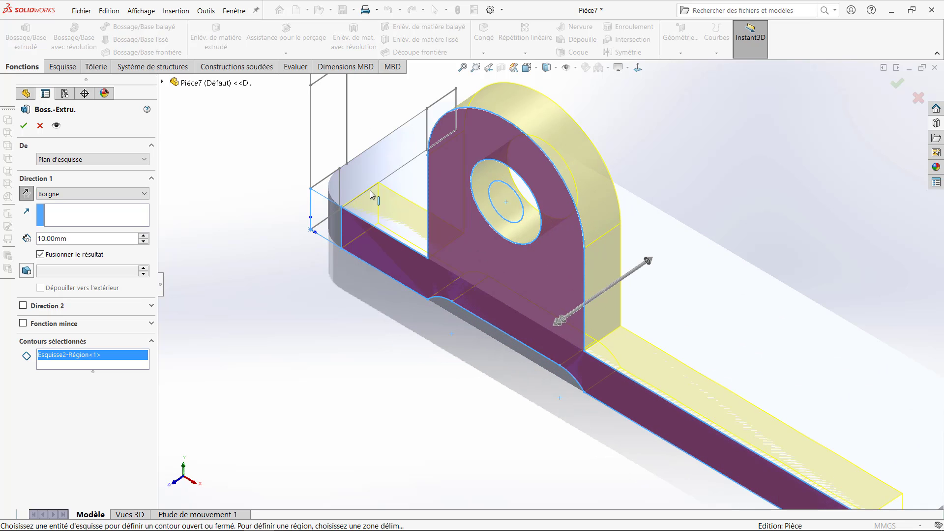
left_click(24, 126)
In Esquisse2, draw two horizontal 40 mm lines closing the lug's base and the bottom notch, and exit the sketch.
left_click(54, 239)
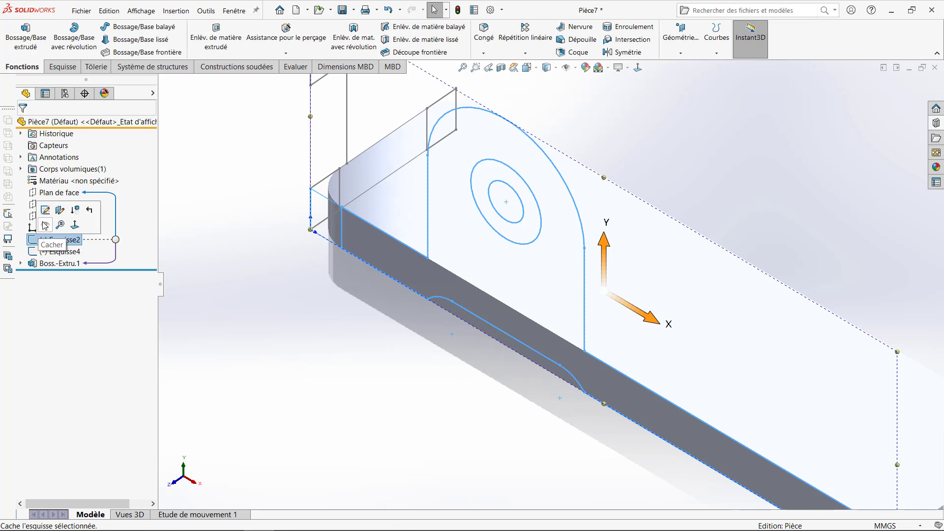
left_click(45, 210)
key("l")
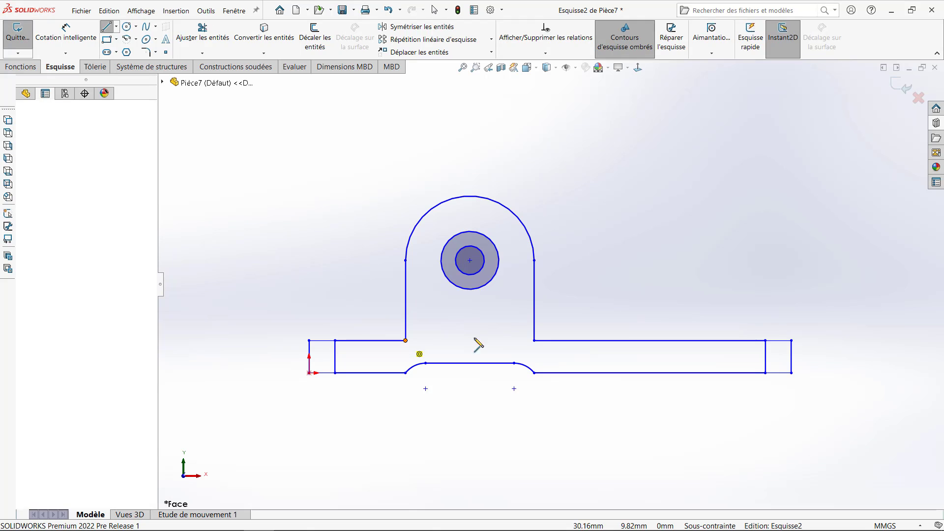
left_click_drag(475, 338, 534, 341)
left_click_drag(405, 374, 534, 373)
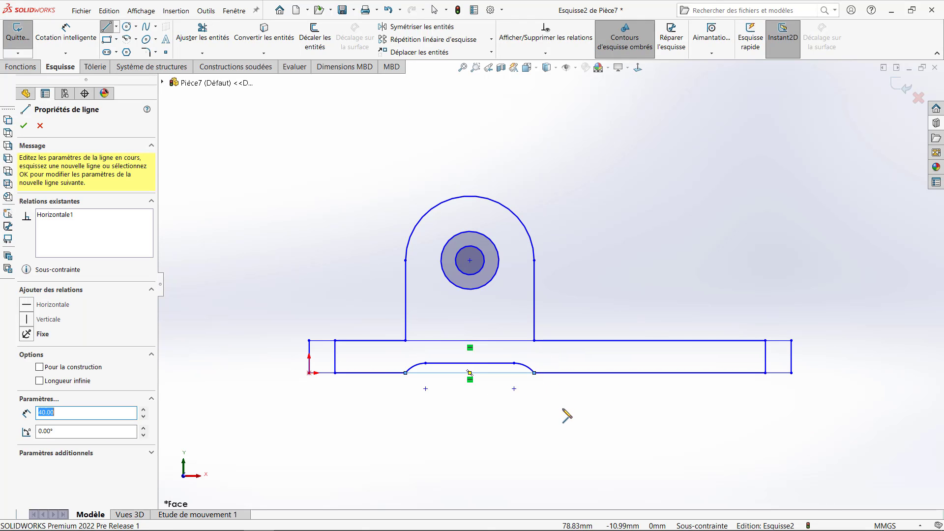
key("Escape")
left_click(906, 84)
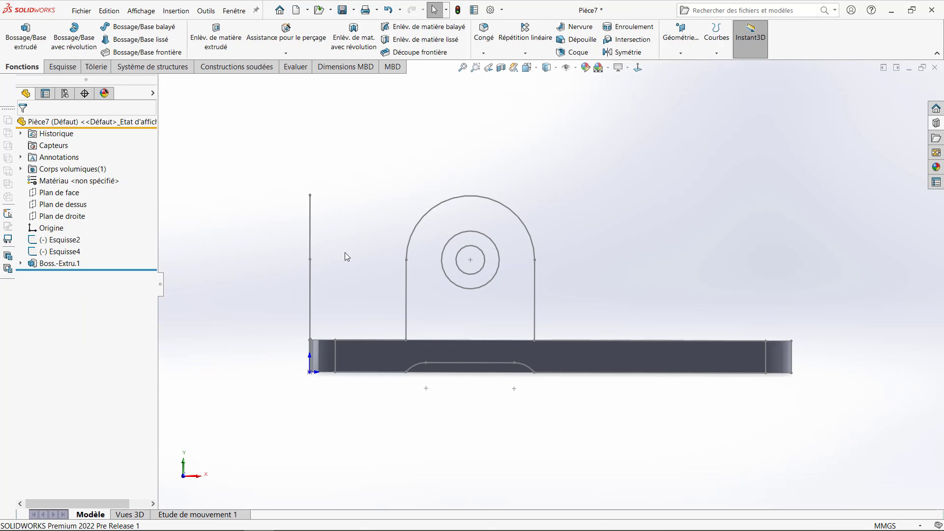
Extrude the lug region of Esquisse2 with the end condition Jusqu'à un sommet, ending at the thickness corner point in Esquisse4.
key("ctrl+7")
left_click(60, 240)
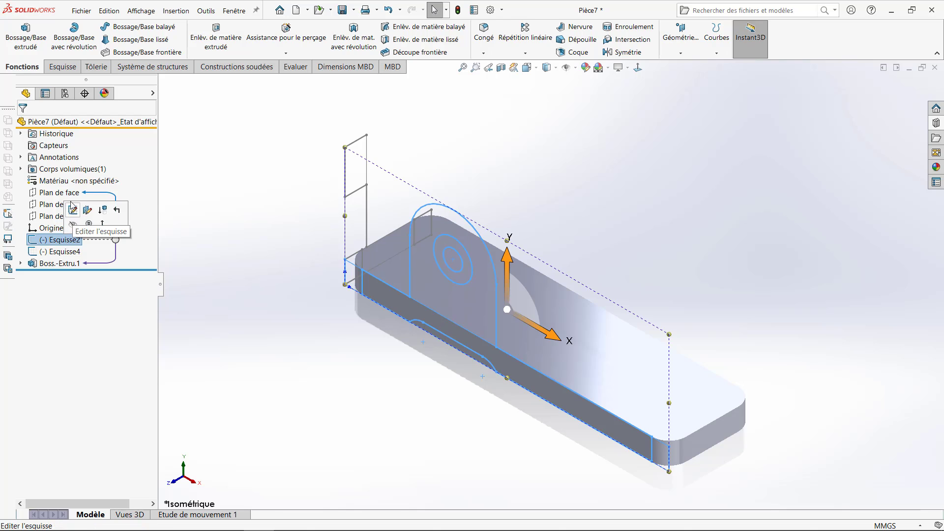
left_click(22, 39)
left_click(480, 294)
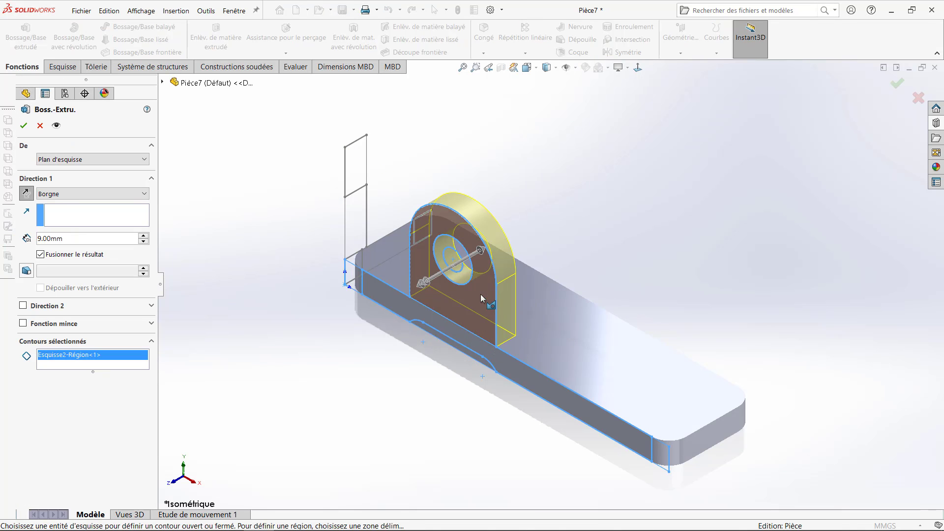
left_click(92, 194)
left_click(74, 209)
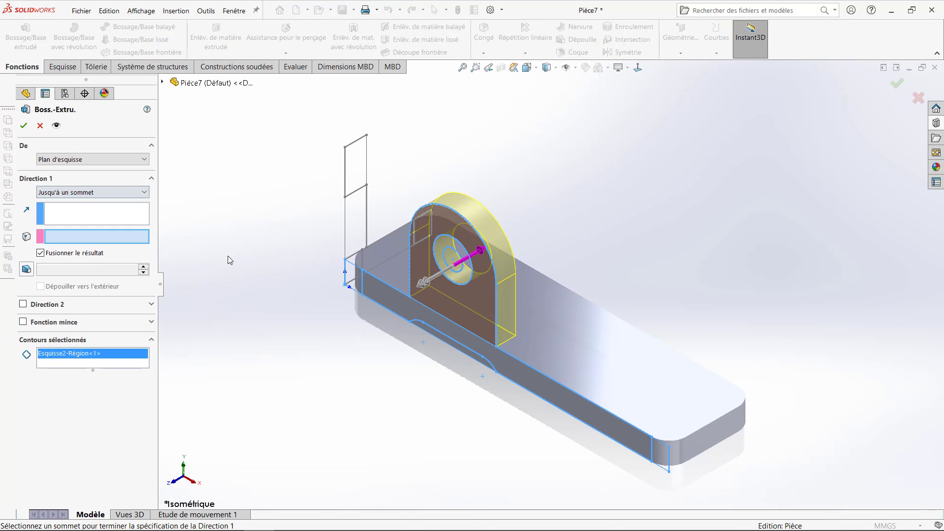
left_click(367, 249)
right_click(366, 248)
Edit the lug extrusion to add the ring and inner circle regions of Esquisse2, making the lug solid.
middle_click_drag(413, 291, 467, 256)
scroll(460, 281, "down", 3)
scroll(461, 282, "up", 1)
left_click(59, 263)
left_click(43, 238)
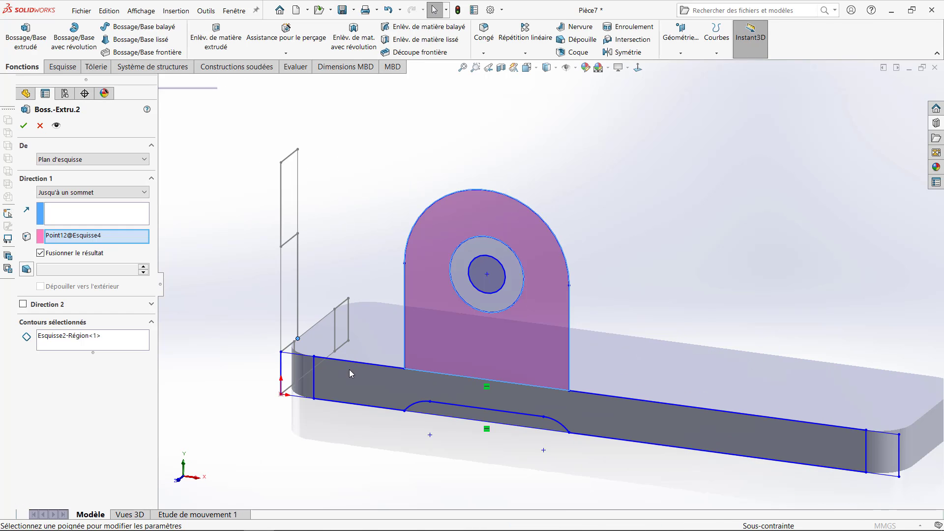
left_click(500, 298)
left_click(496, 282)
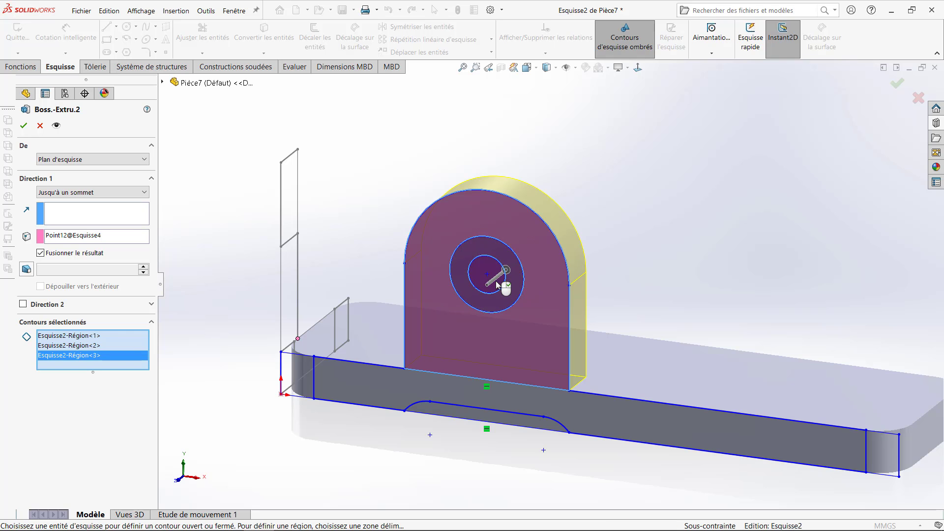
right_click(496, 283)
Cut the bottom notch region of Esquisse2 through the base plate with the end condition A travers tout.
middle_click_drag(496, 282, 284, 338)
left_click(20, 264)
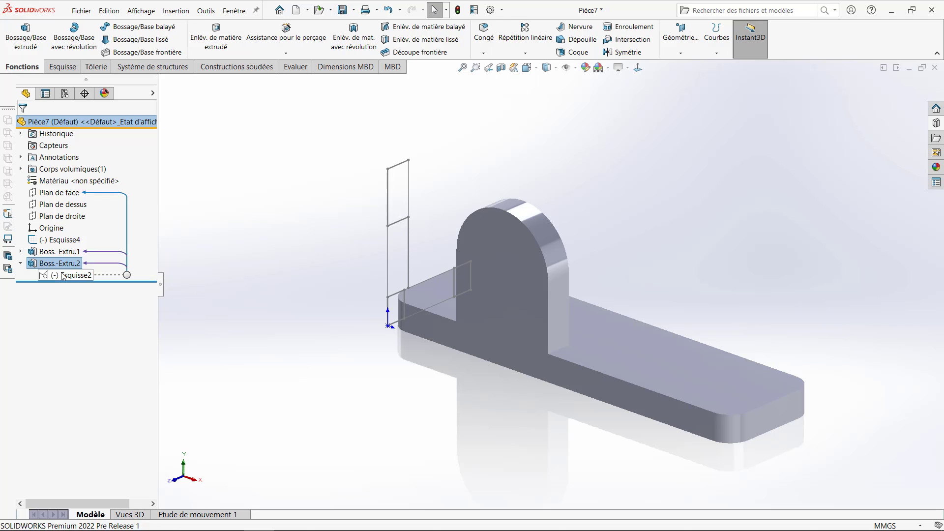
left_click(72, 275)
left_click(215, 36)
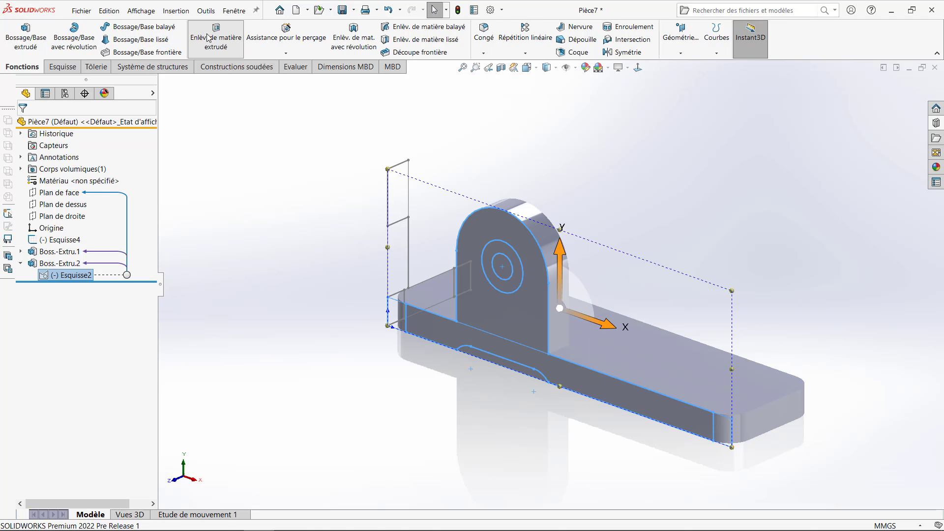
left_click(483, 353)
left_click(93, 192)
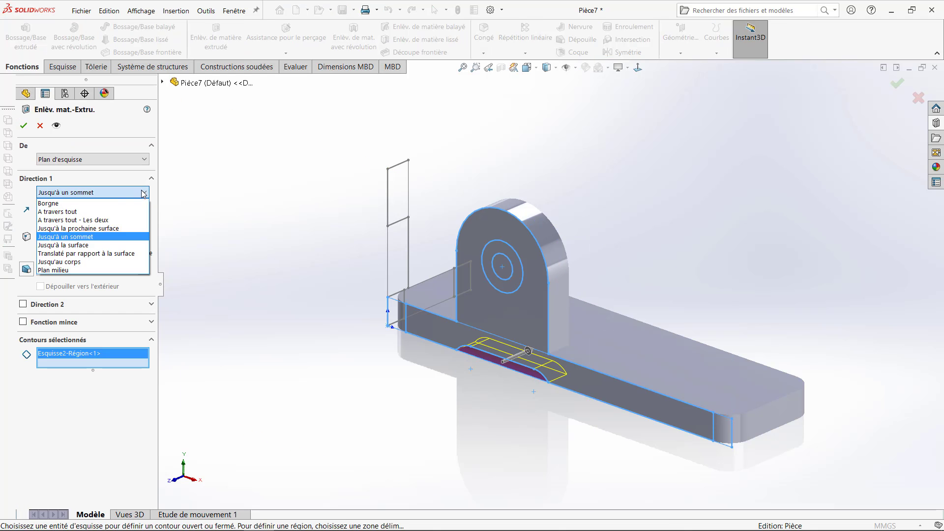
left_click(74, 213)
left_click(23, 126)
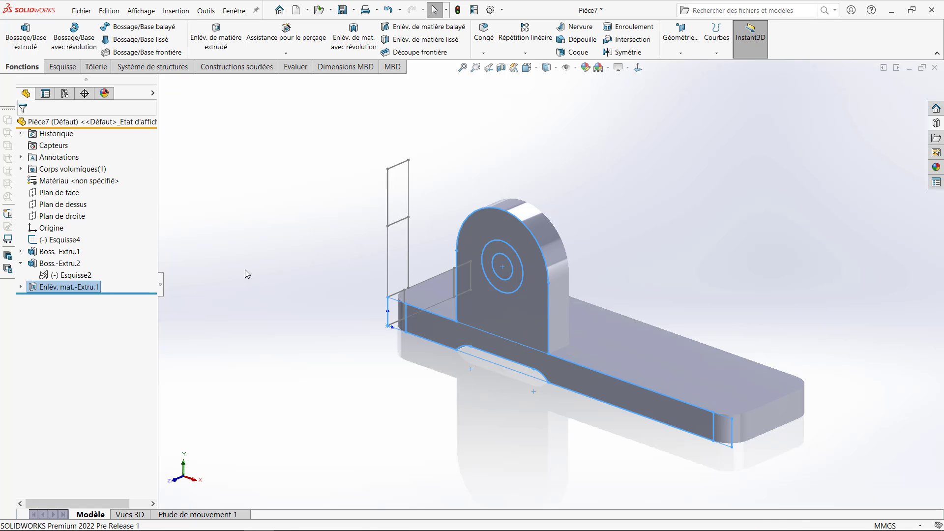
Cut both hole regions of Esquisse5 through the base plate with A travers tout, reversing the cut direction upward.
left_click(21, 251)
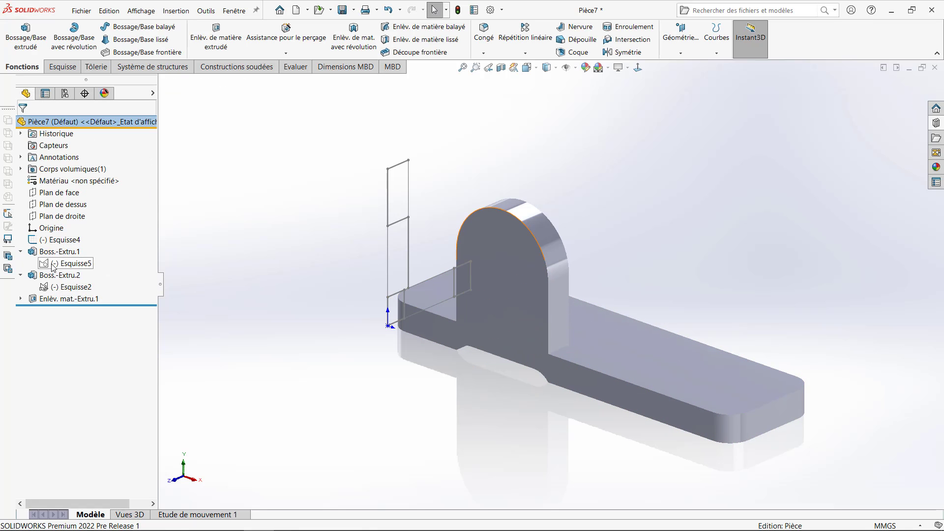
left_click(53, 264)
left_click(216, 37)
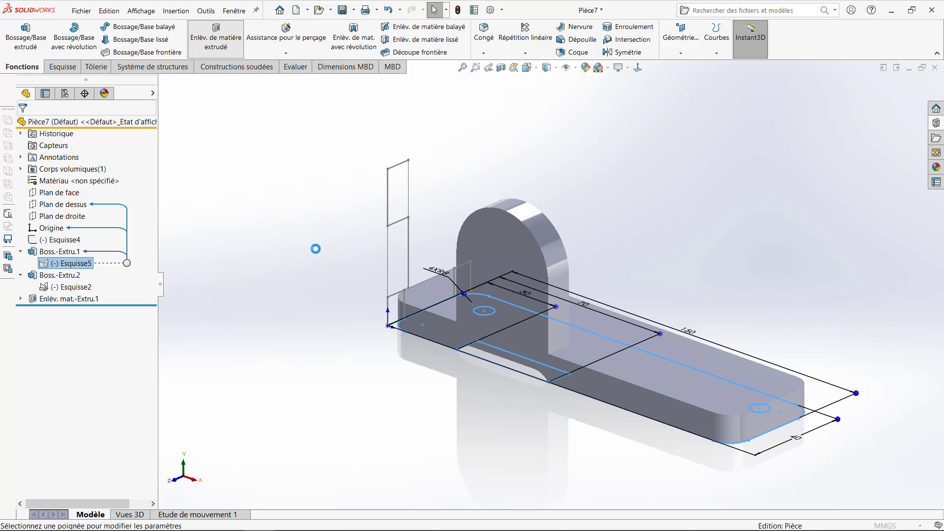
left_click(485, 256)
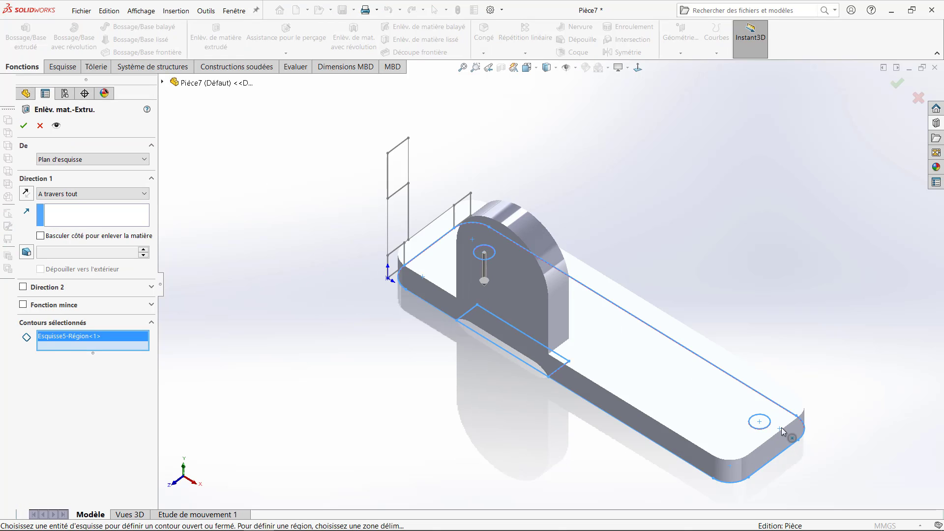
left_click(766, 424)
left_click(27, 192)
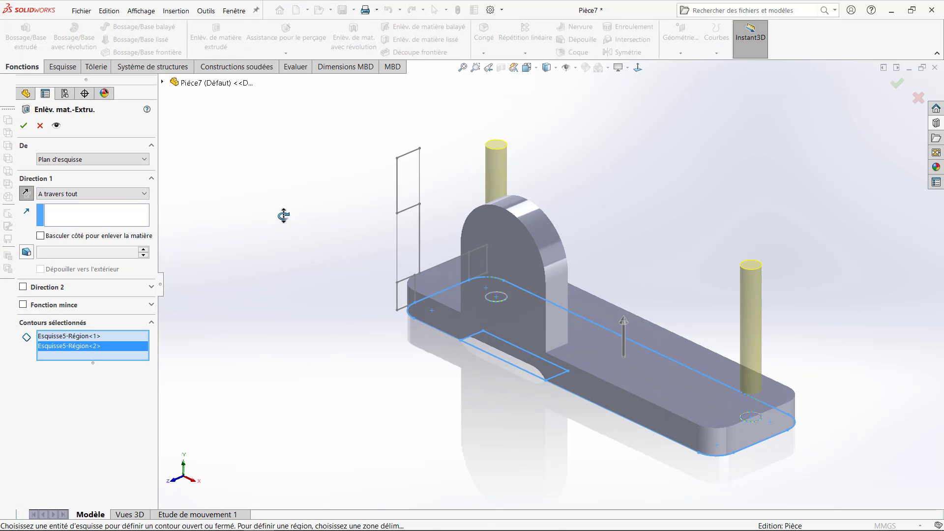
left_click(23, 126)
Collapse the expanded features in the feature tree and hide Esquisse4.
left_click(311, 347)
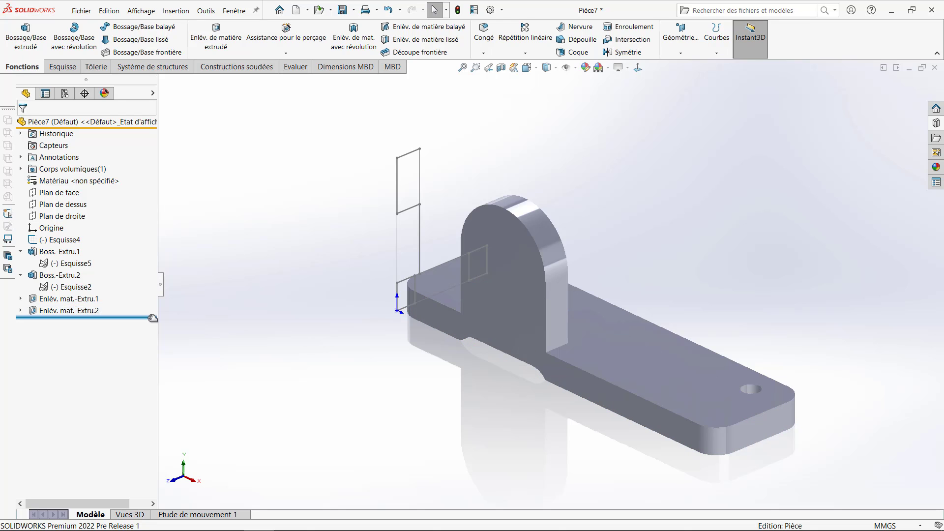
right_click(129, 338)
left_click(339, 354)
left_click(68, 242)
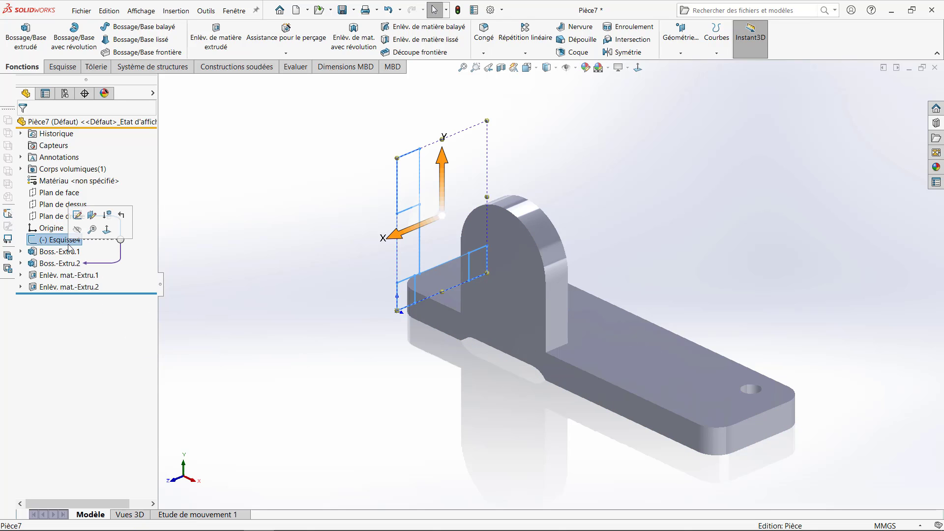
left_click(79, 228)
left_click(192, 200)
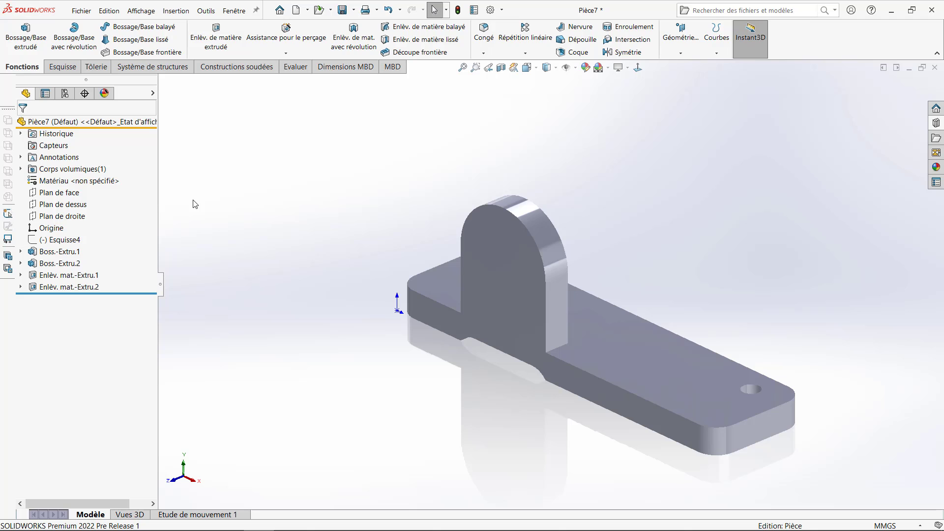
Add an Ansi Metric M8 hexagonal-screw counterbored hole, A travers tout, on the lug's front face at its arc centre.
left_click(299, 32)
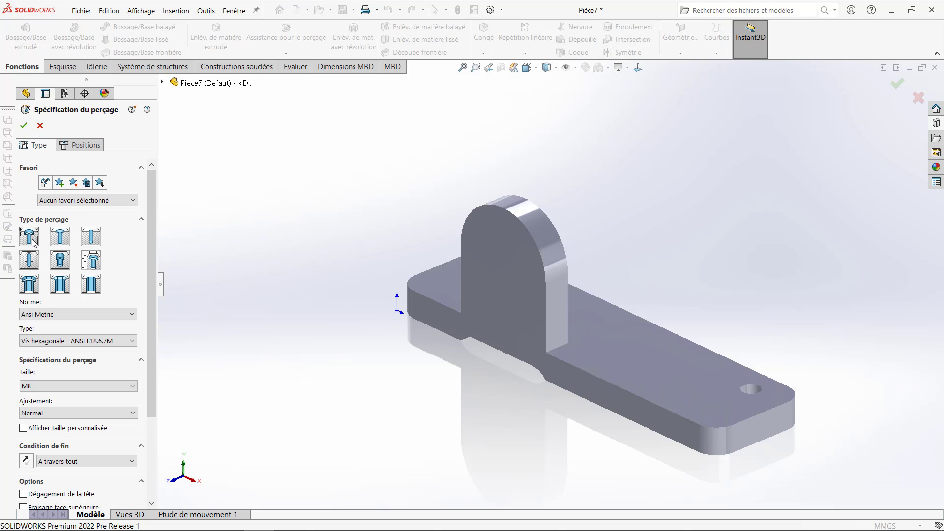
left_click(84, 145)
left_click(462, 273)
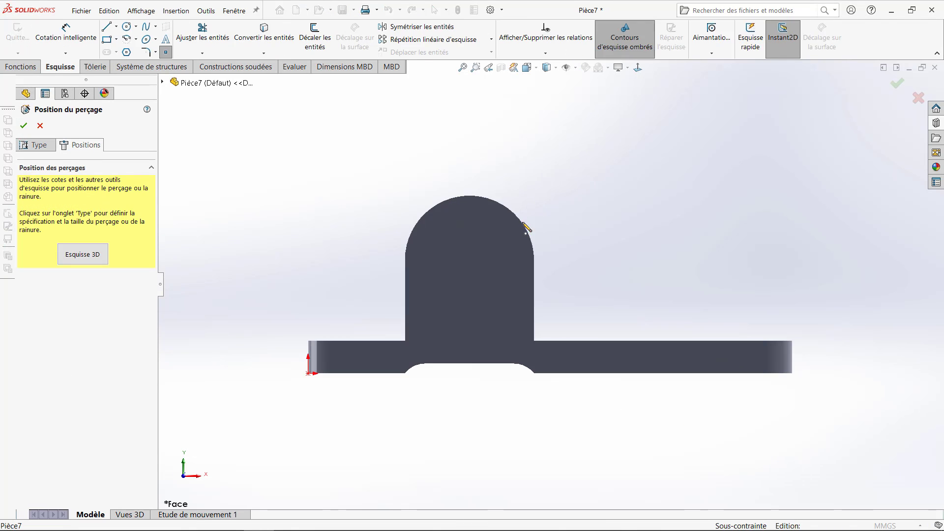
left_click(469, 260)
right_click(471, 261)
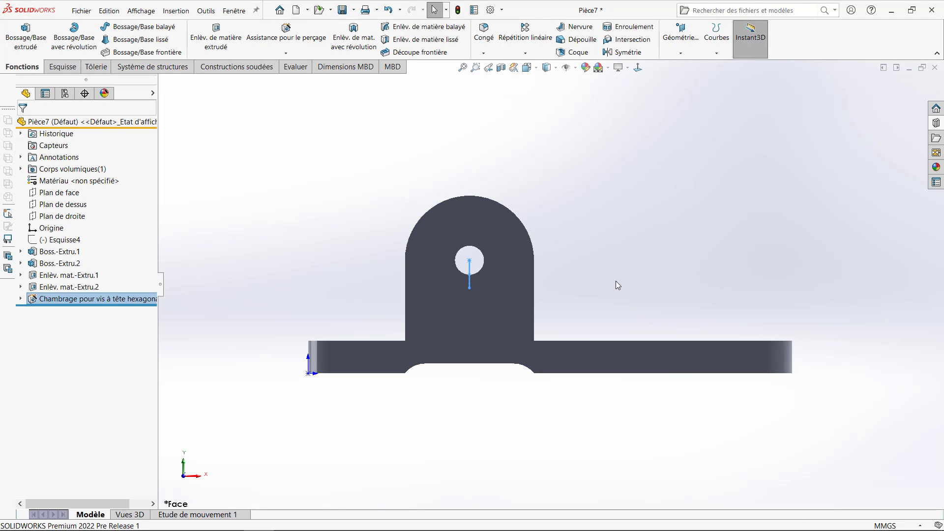
key("ctrl+7")
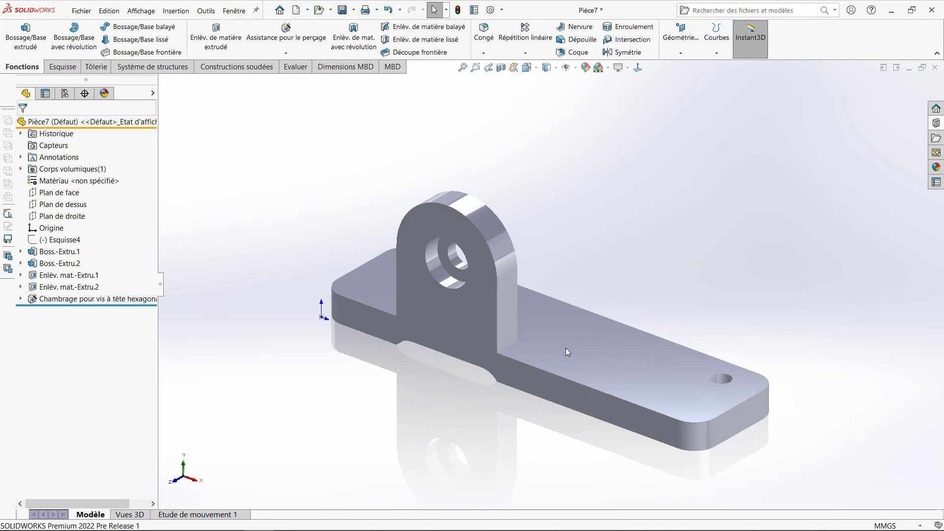